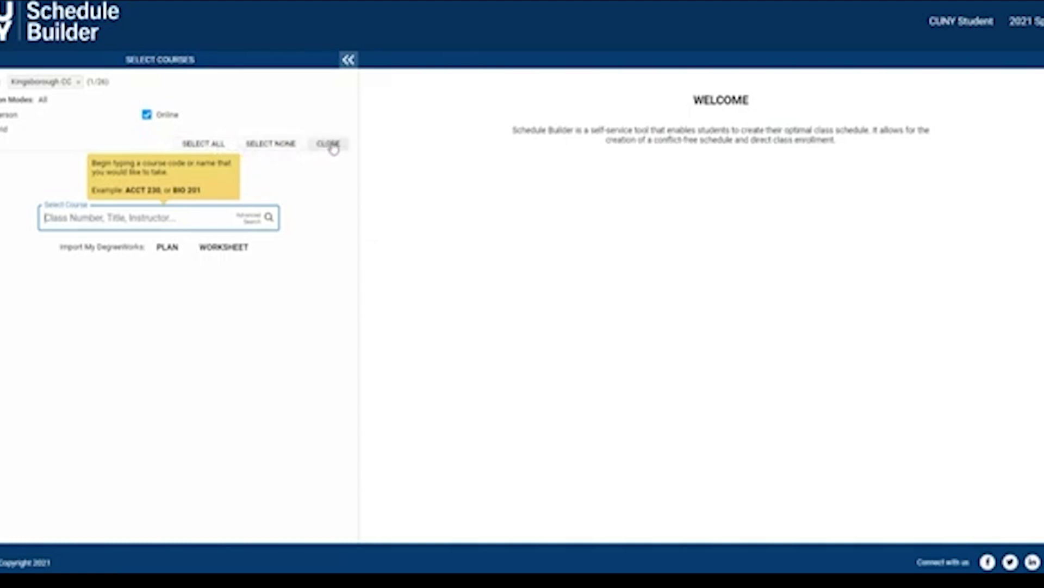
# Close the instruction mode options and add the course SD 1100, Career and Life Planning, to the selected courses.
pyautogui.click(329, 144)
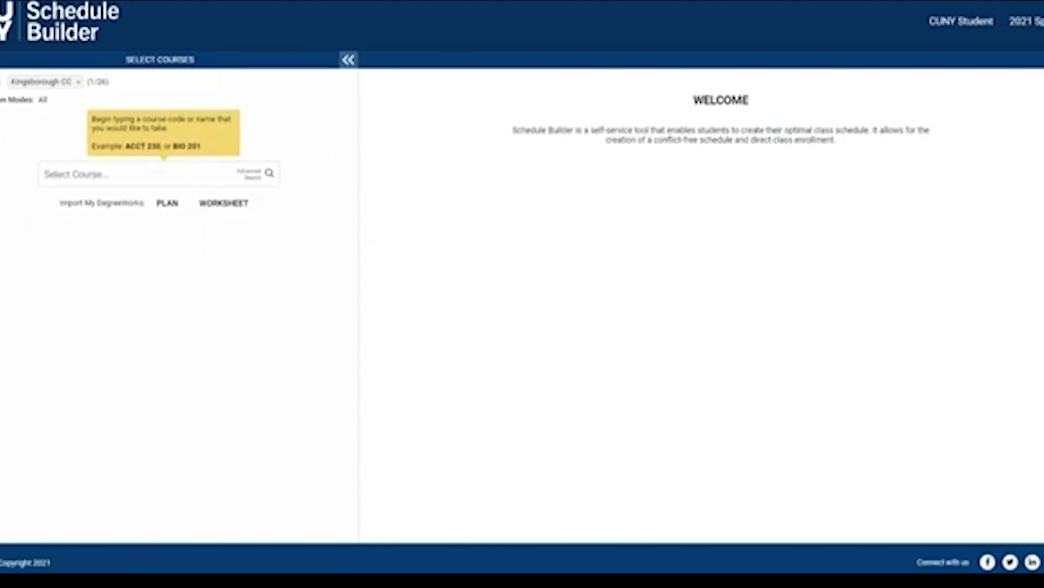
pyautogui.click(142, 174)
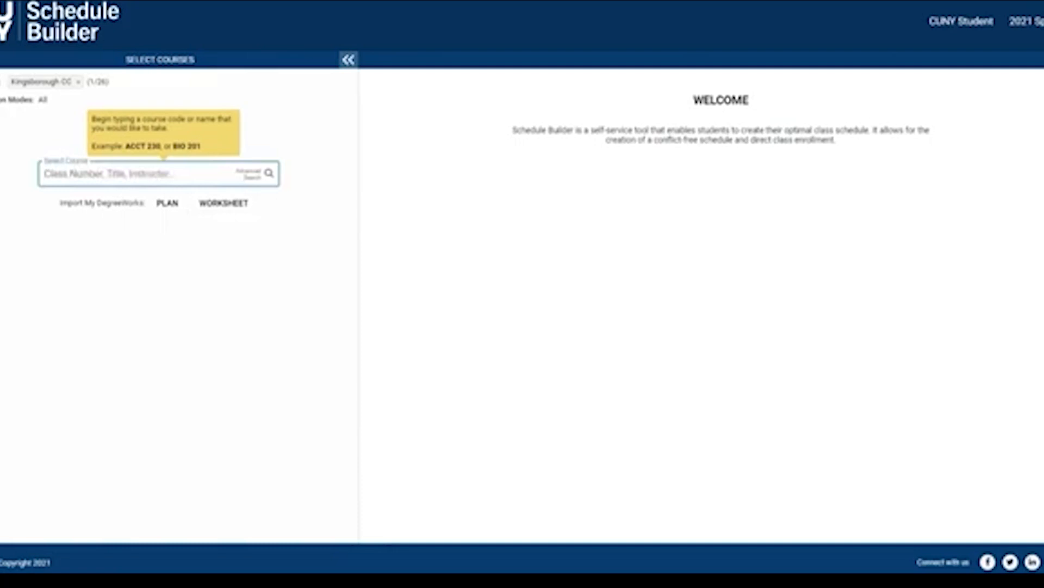
pyautogui.write('SD')
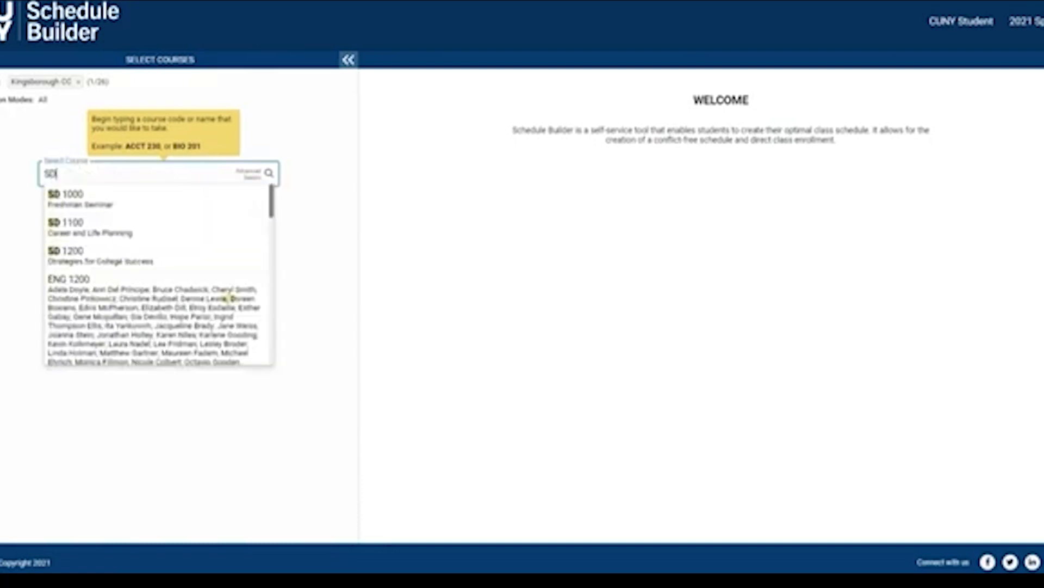
pyautogui.write(' 1100')
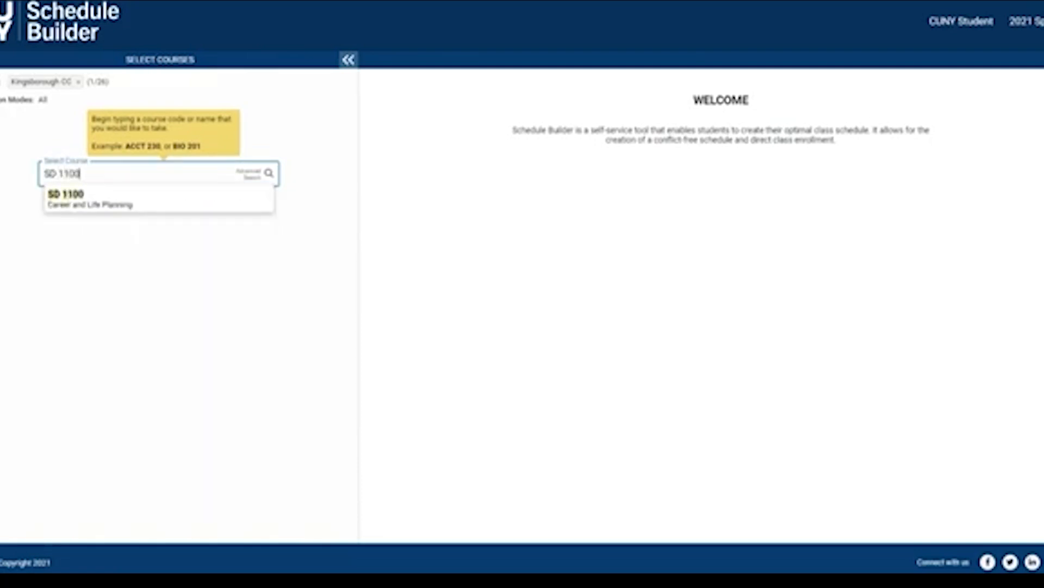
pyautogui.click(116, 201)
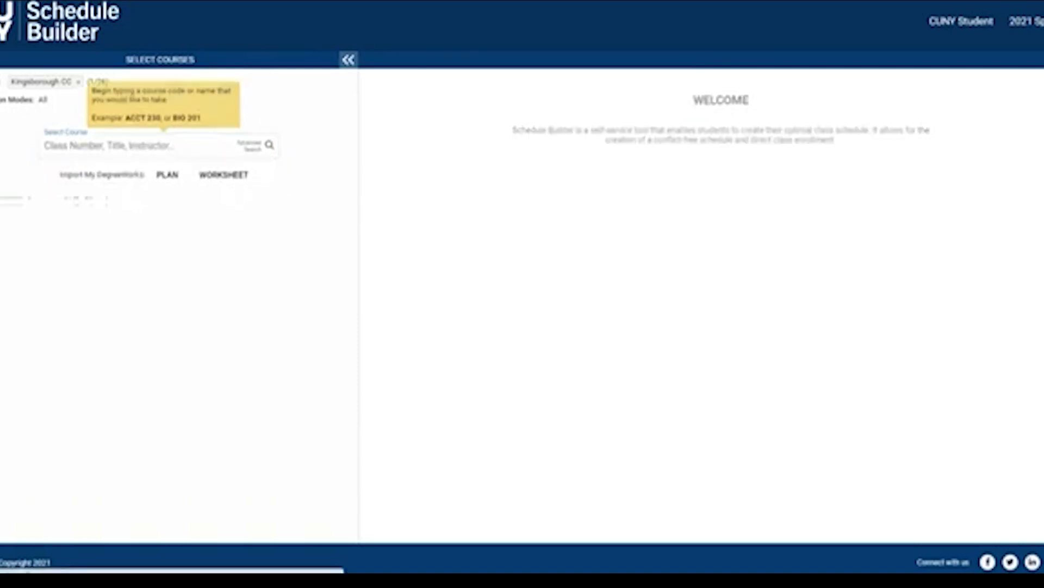
# Add the courses ENG 1200, Composition I, and SOC 3100, Introduction to Sociology, to the selected courses.
pyautogui.click(129, 151)
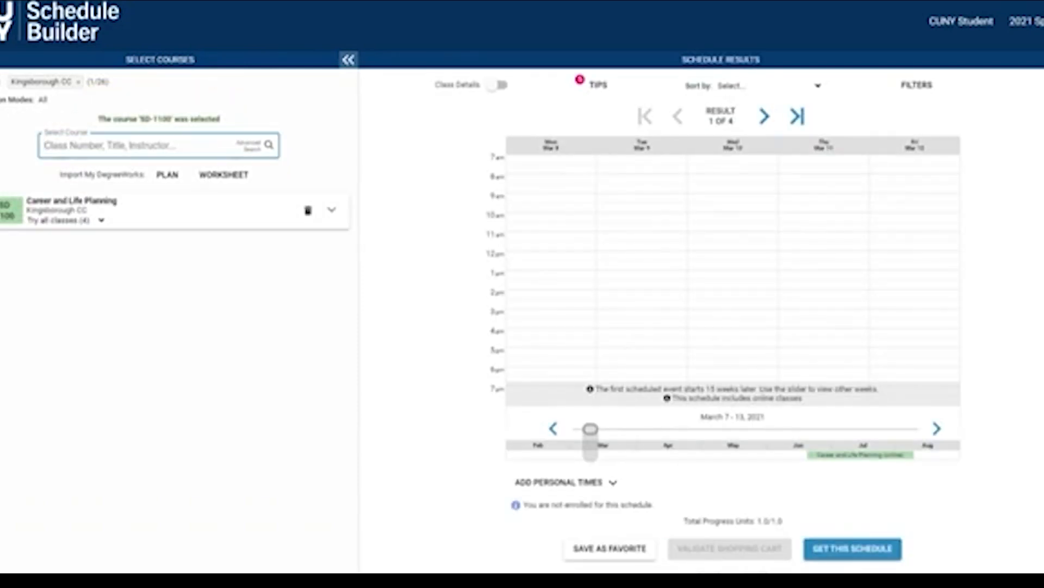
pyautogui.write('ENG 12')
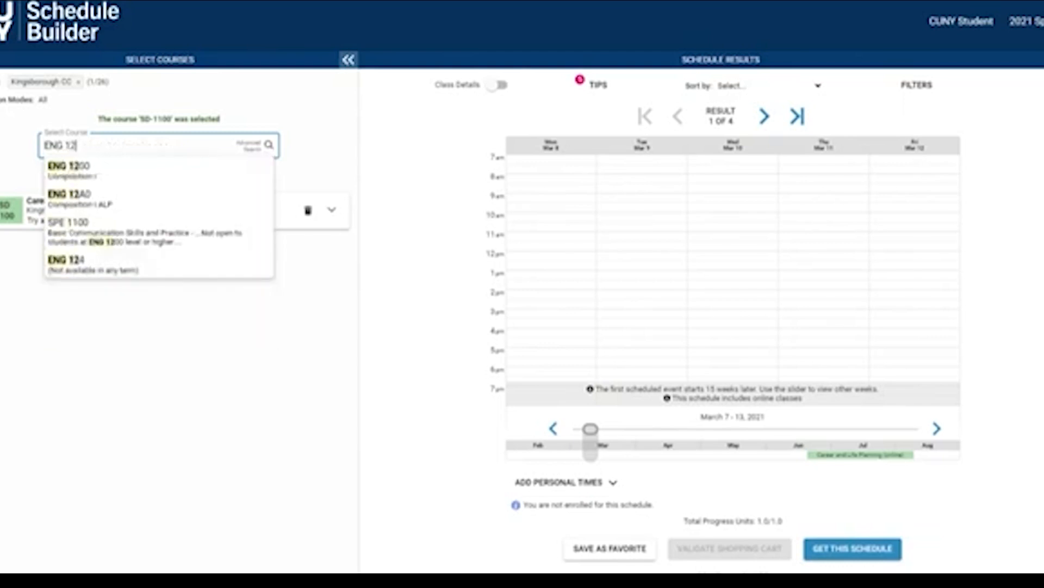
pyautogui.write('00')
pyautogui.click(121, 169)
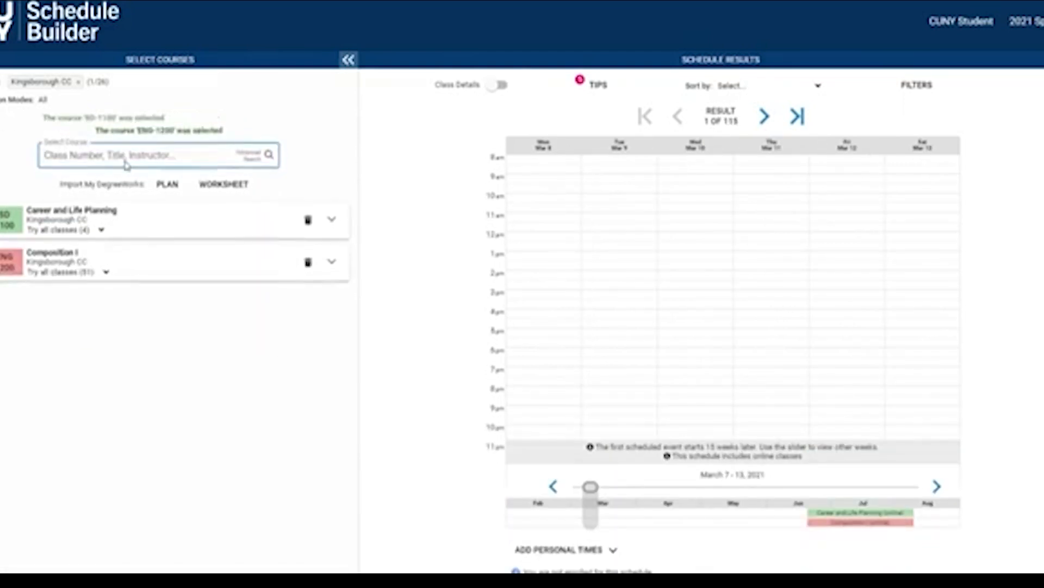
pyautogui.write('SOC 3100')
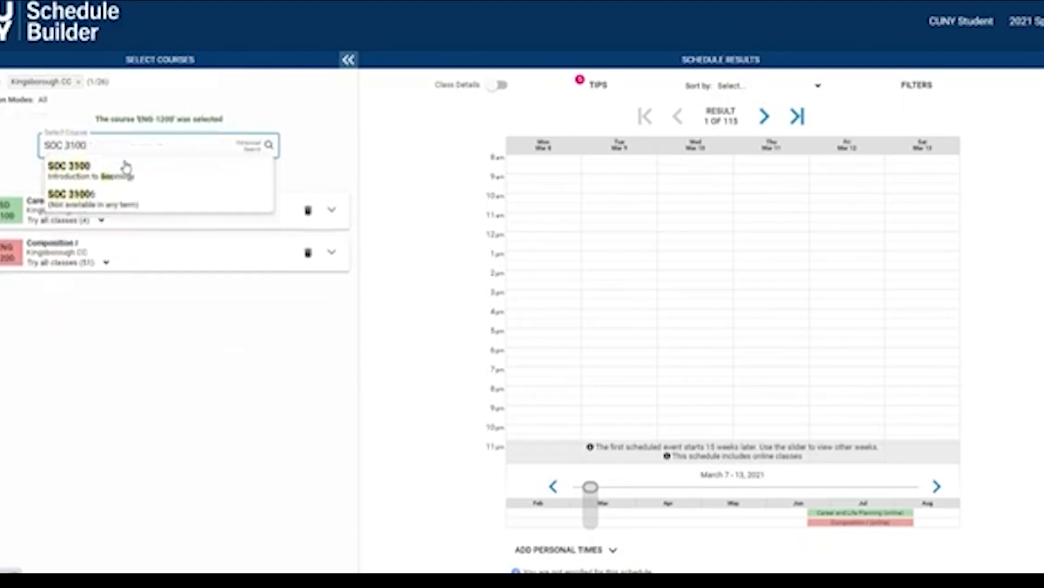
pyautogui.click(125, 166)
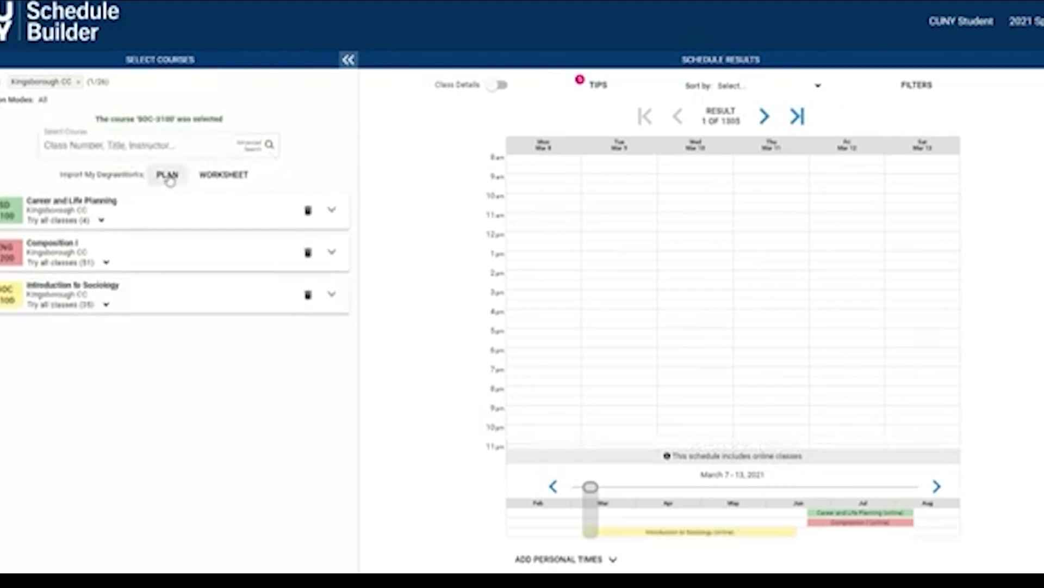
# Run an advanced course search for the Undergraduate Kingsborough CC academic career, then close it without selecting courses.
pyautogui.click(260, 154)
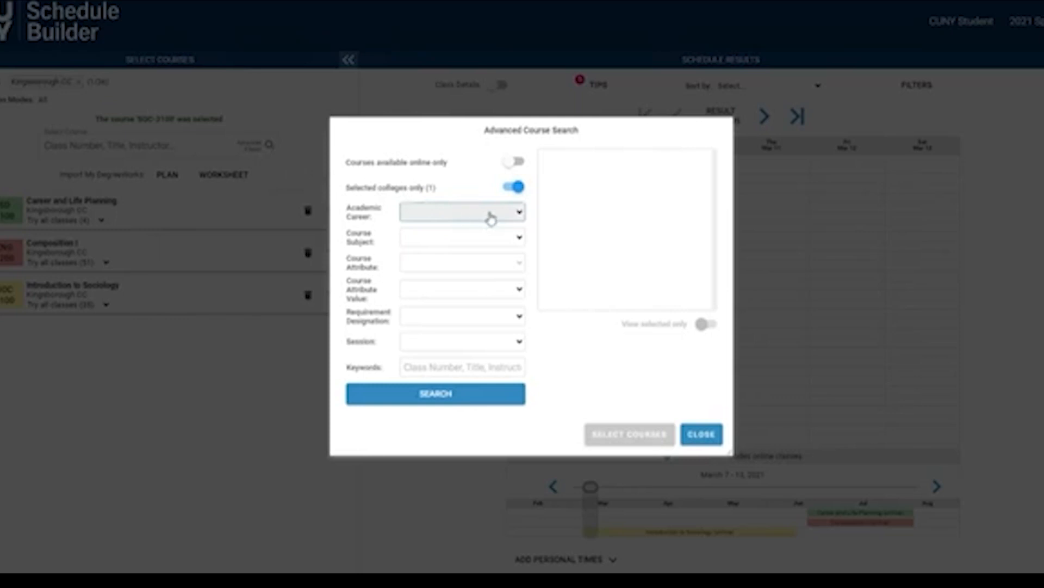
pyautogui.click(517, 219)
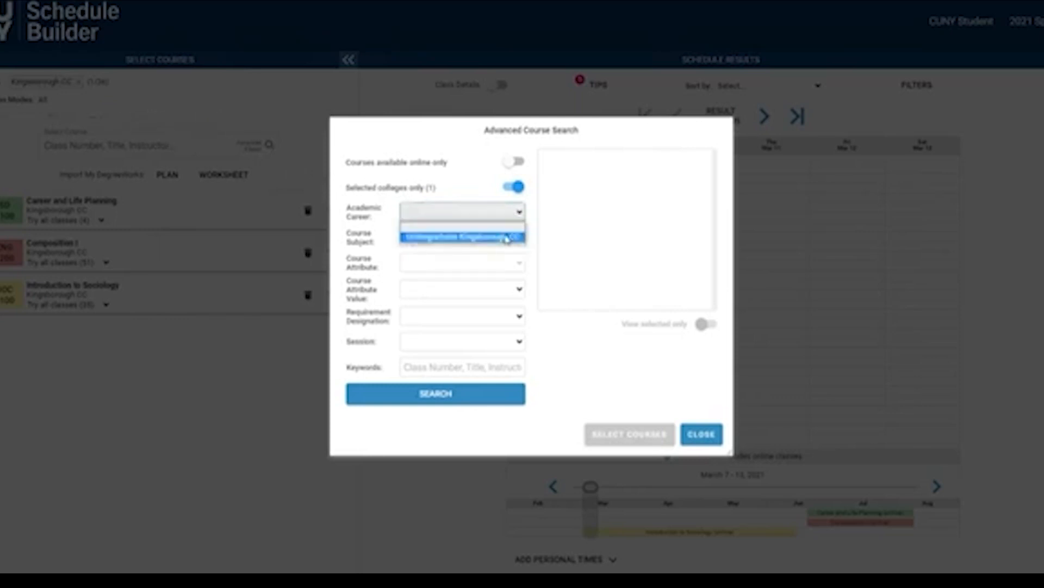
pyautogui.click(507, 239)
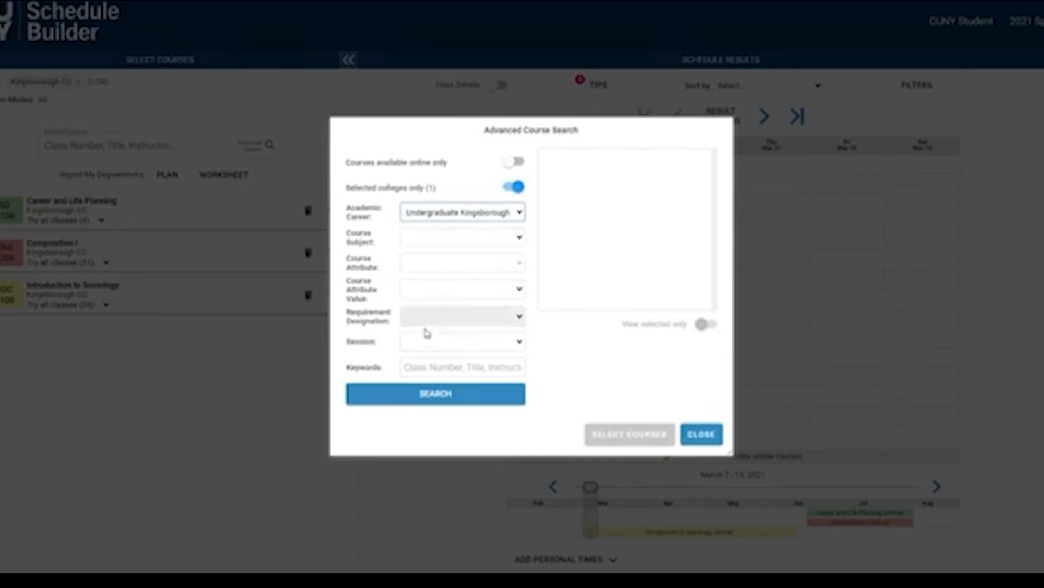
pyautogui.click(461, 395)
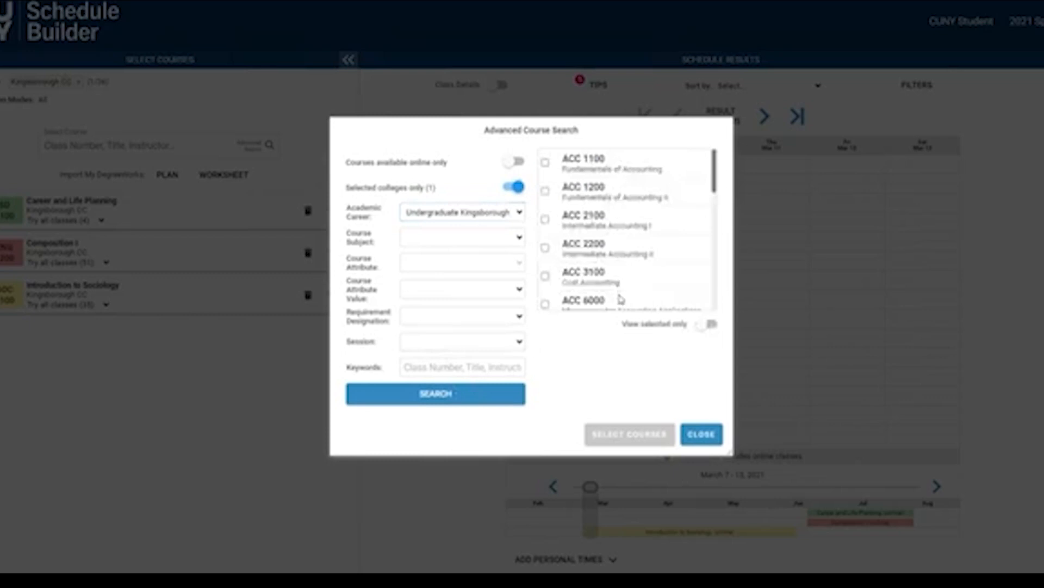
pyautogui.click(701, 436)
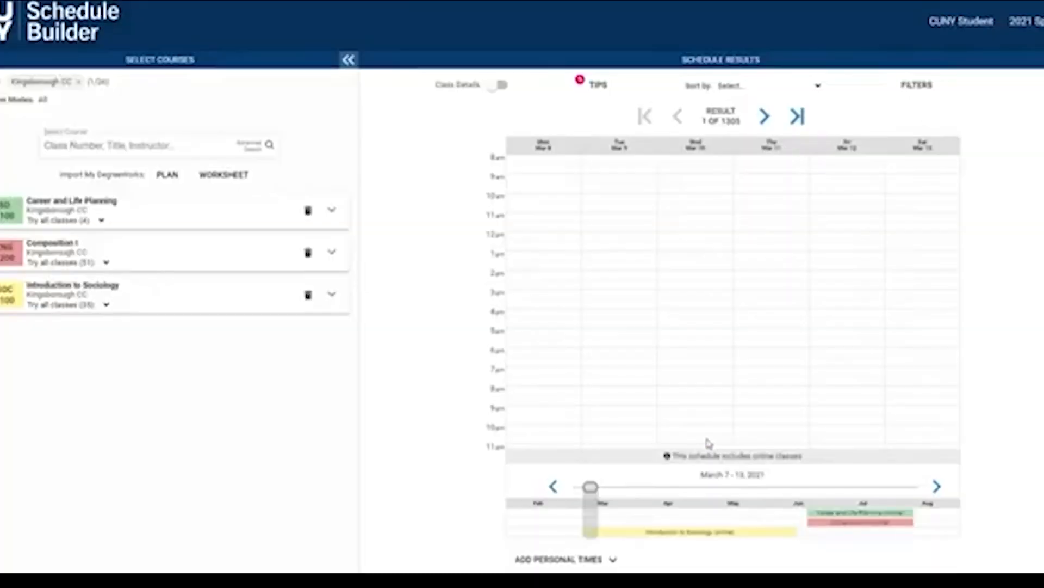
# Limit Career and Life Planning to the 2021 Spring Term - Second Session and collapse its details.
pyautogui.click(332, 211)
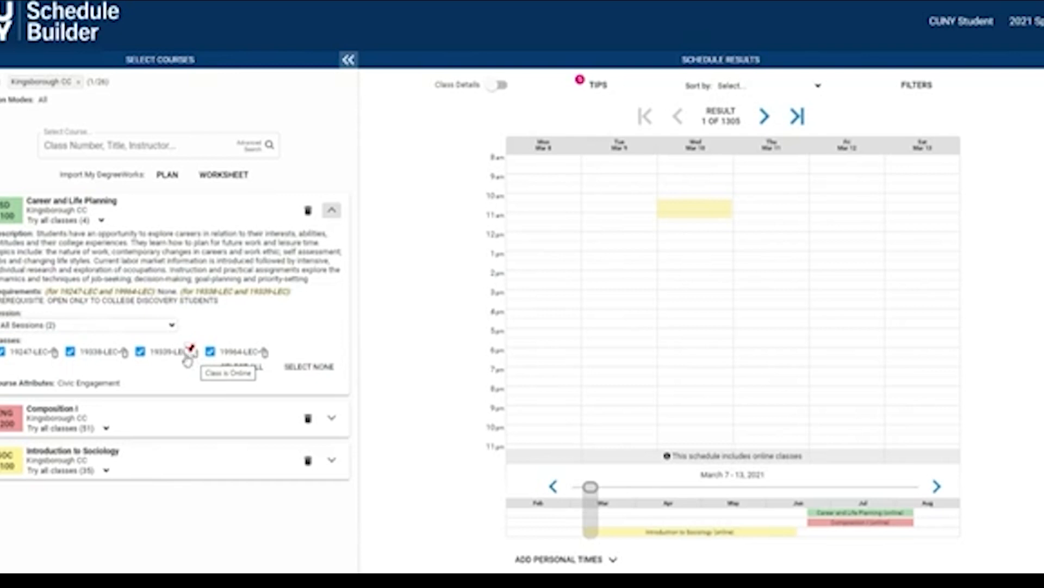
pyautogui.click(171, 326)
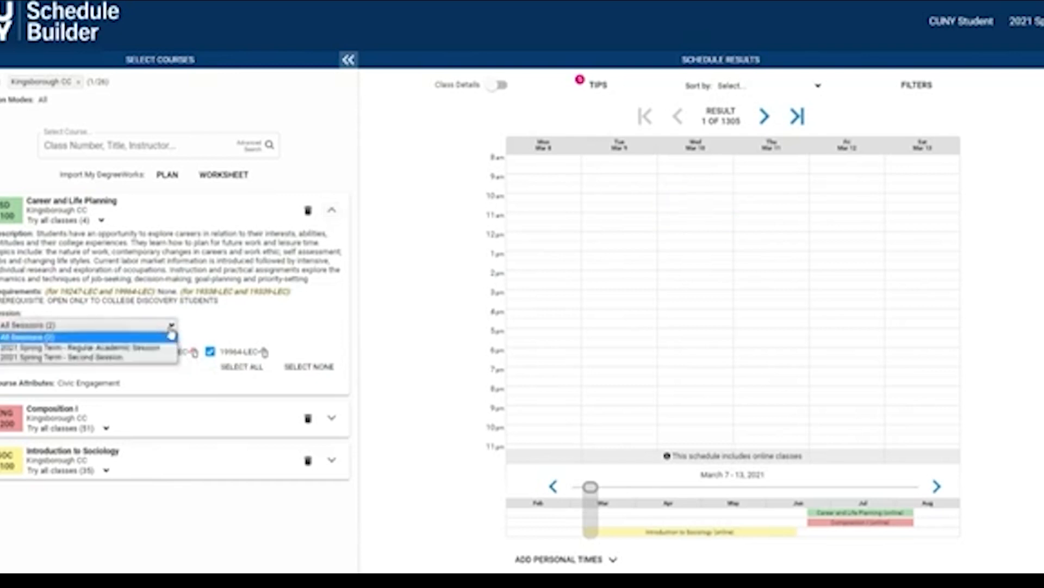
pyautogui.click(151, 357)
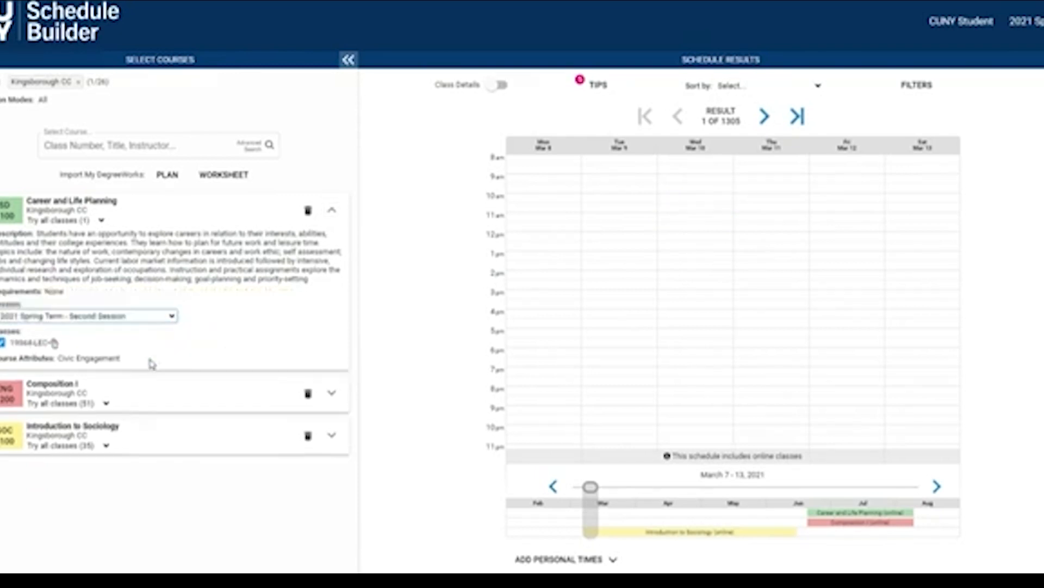
pyautogui.click(331, 210)
# Limit Composition I to the 2021 Spring Term - Second Session and collapse its details.
pyautogui.click(331, 252)
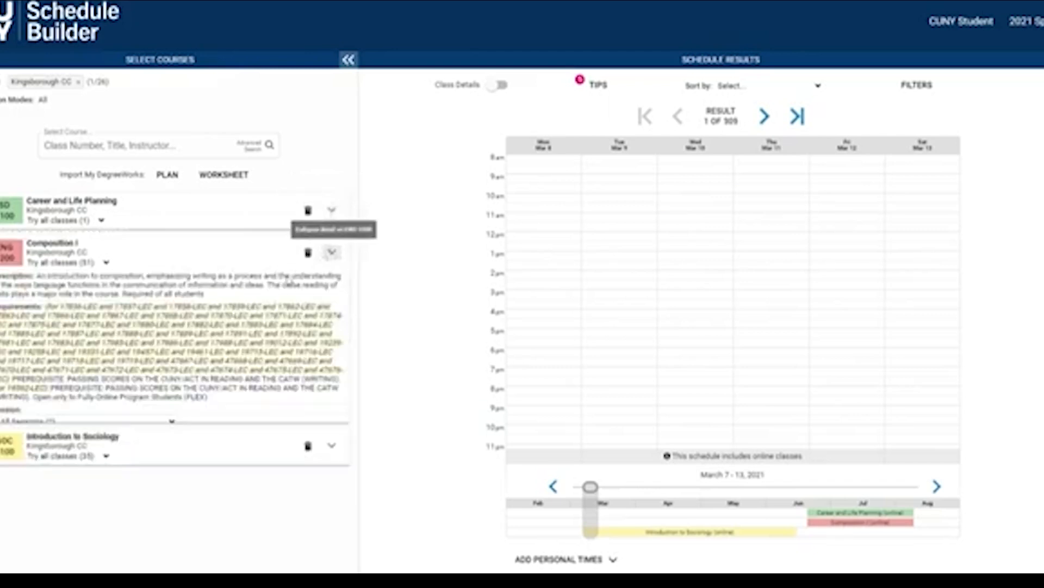
pyautogui.click(175, 422)
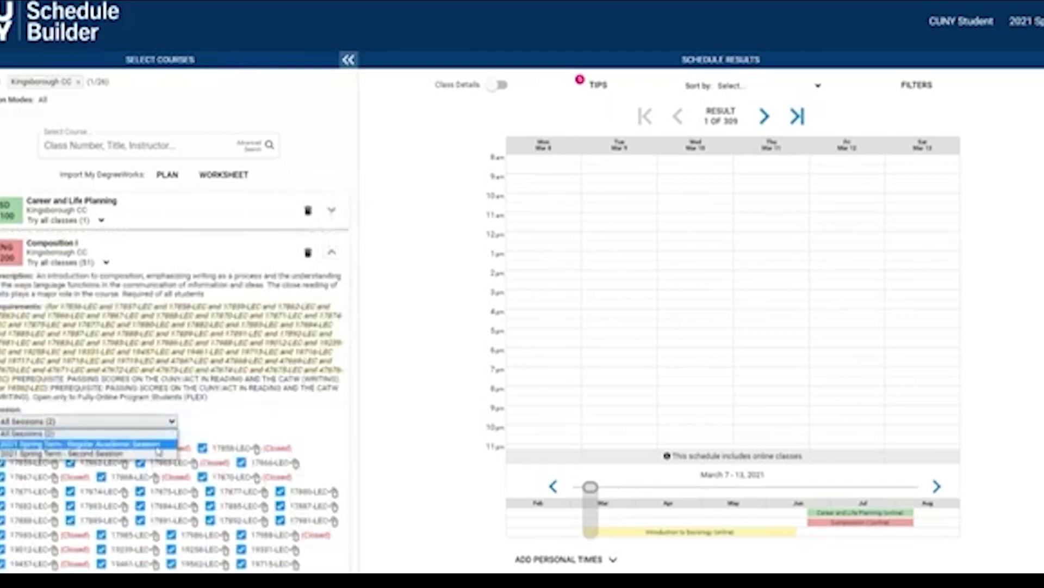
pyautogui.click(168, 451)
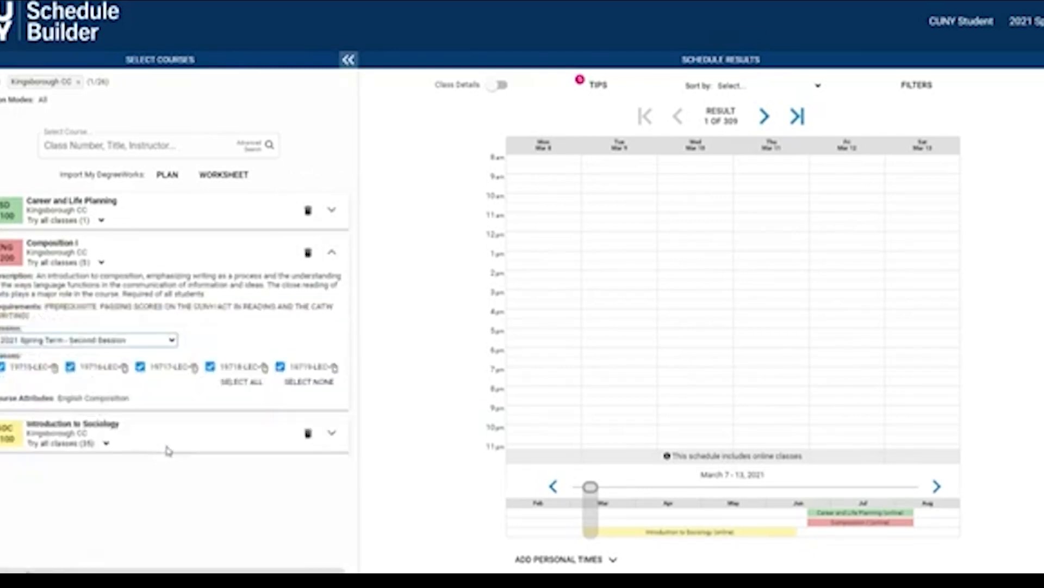
pyautogui.click(332, 253)
# Limit Introduction to Sociology to the 2021 Spring Term - Second Session and collapse its details.
pyautogui.click(331, 294)
pyautogui.scroll(-1, 183, 414)
pyautogui.click(173, 402)
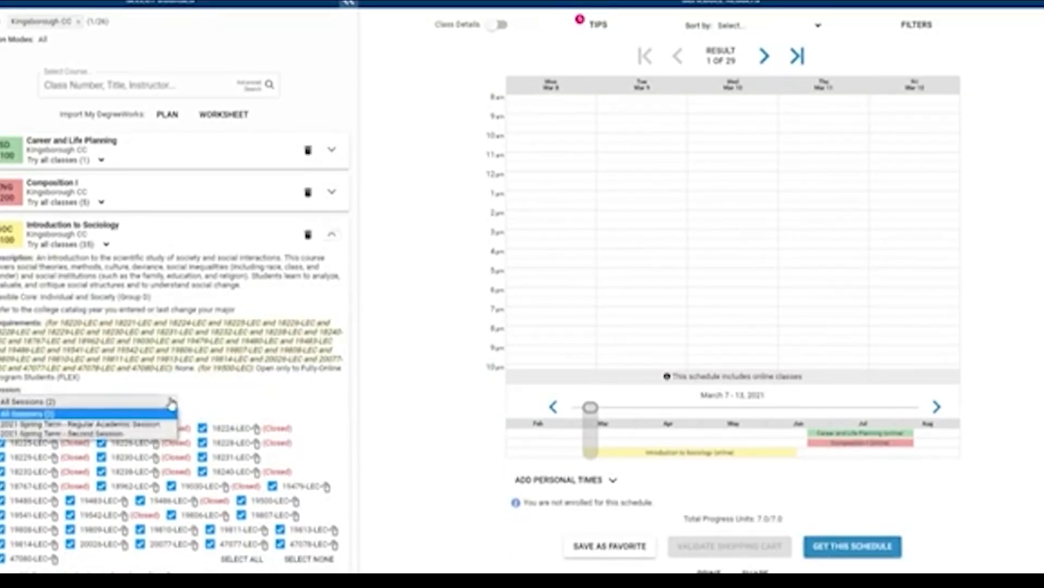
pyautogui.click(149, 437)
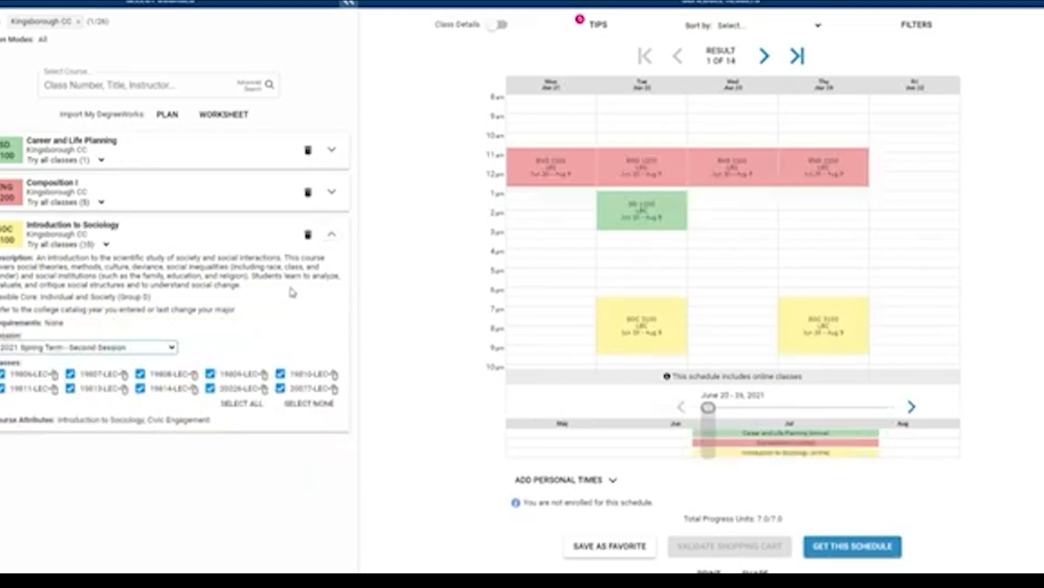
pyautogui.click(332, 237)
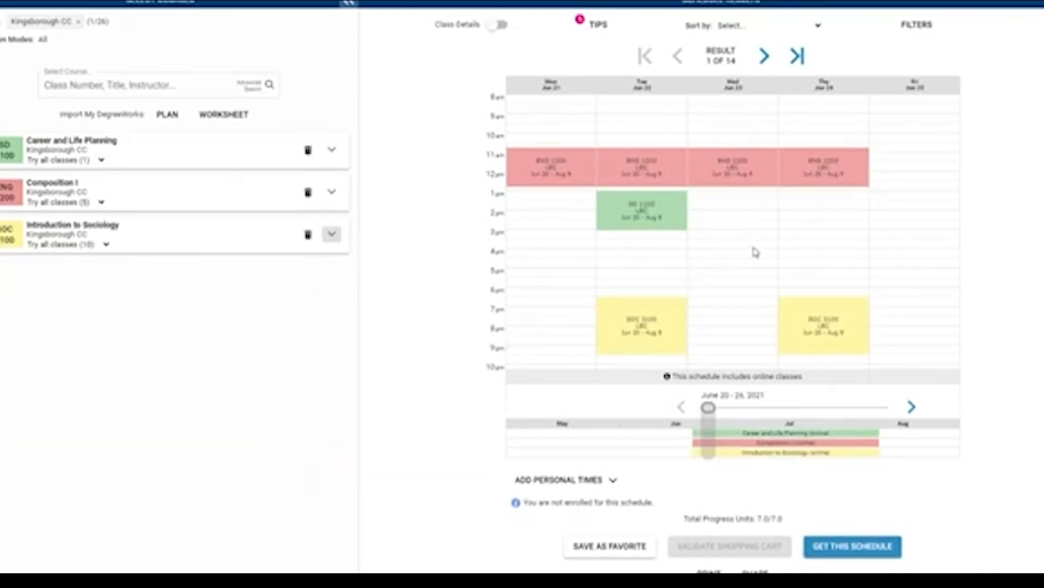
# Browse the generated schedules up to the fourth result and show its class details.
pyautogui.scroll(1, 756, 252)
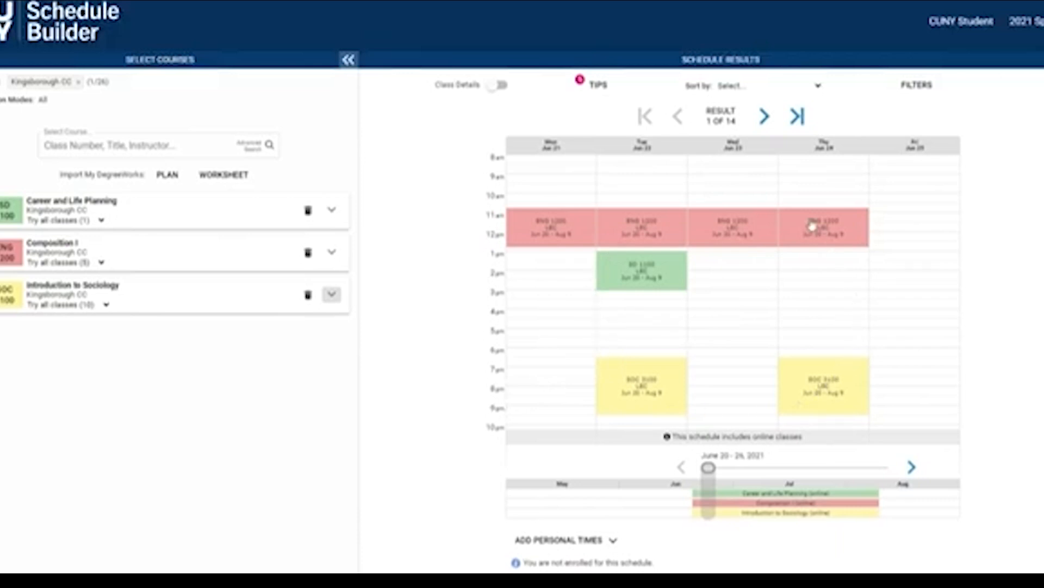
pyautogui.click(764, 117)
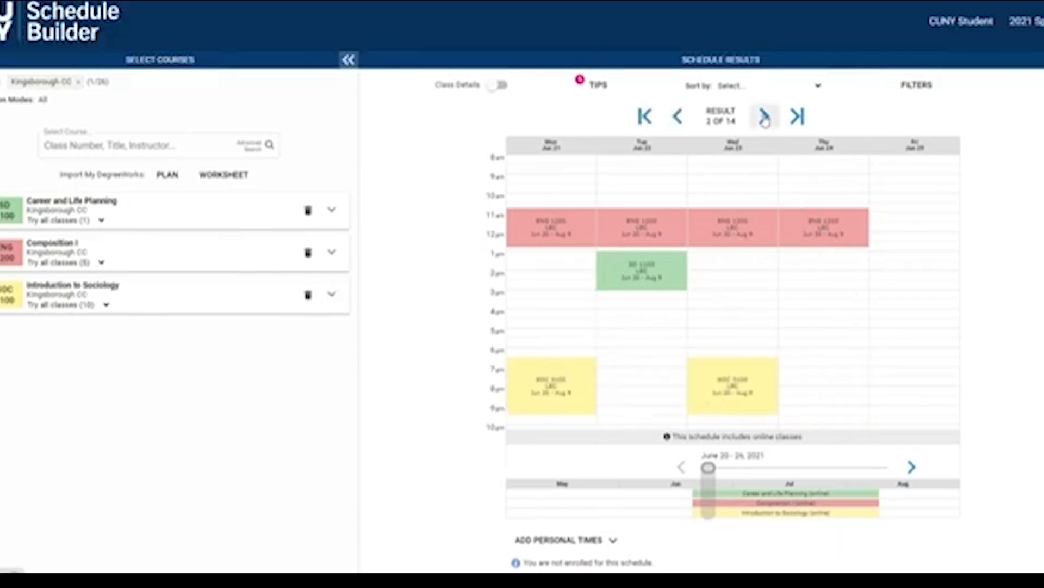
pyautogui.click(764, 117)
pyautogui.click(764, 117)
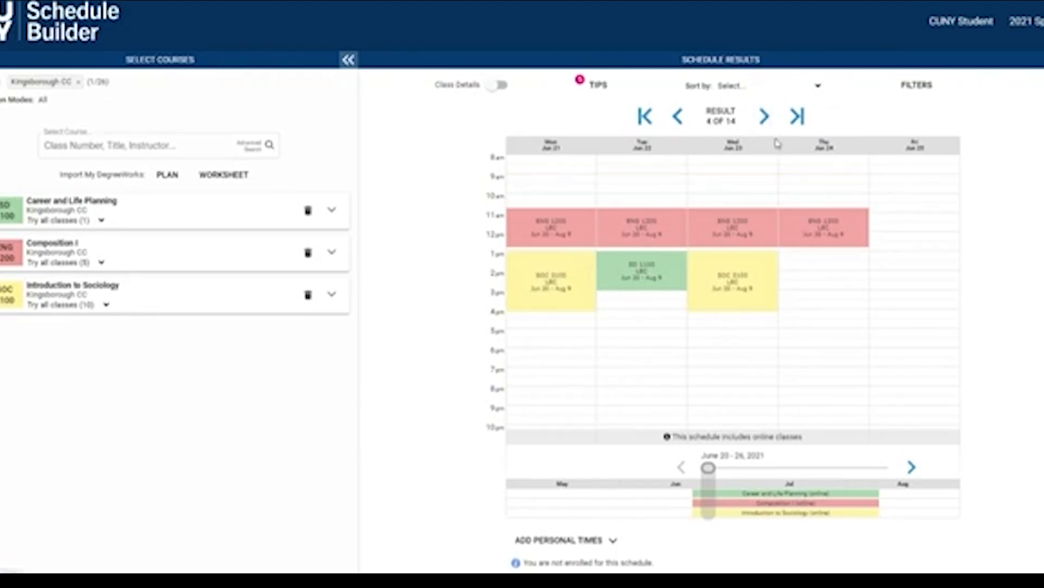
pyautogui.click(497, 86)
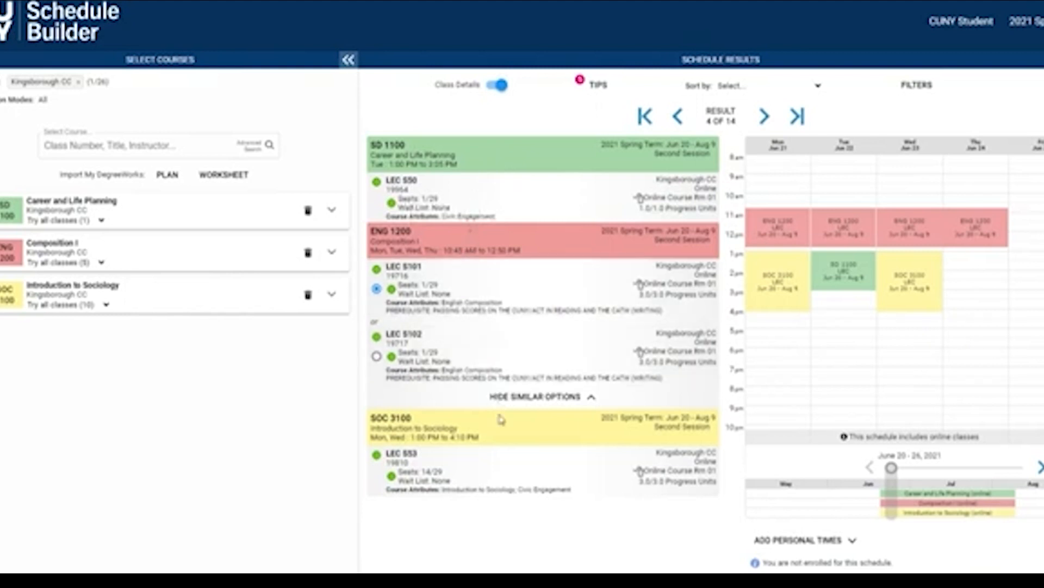
# Hide the class details and block out about 8 am to 1 pm from Monday through Friday on the schedule.
pyautogui.click(497, 86)
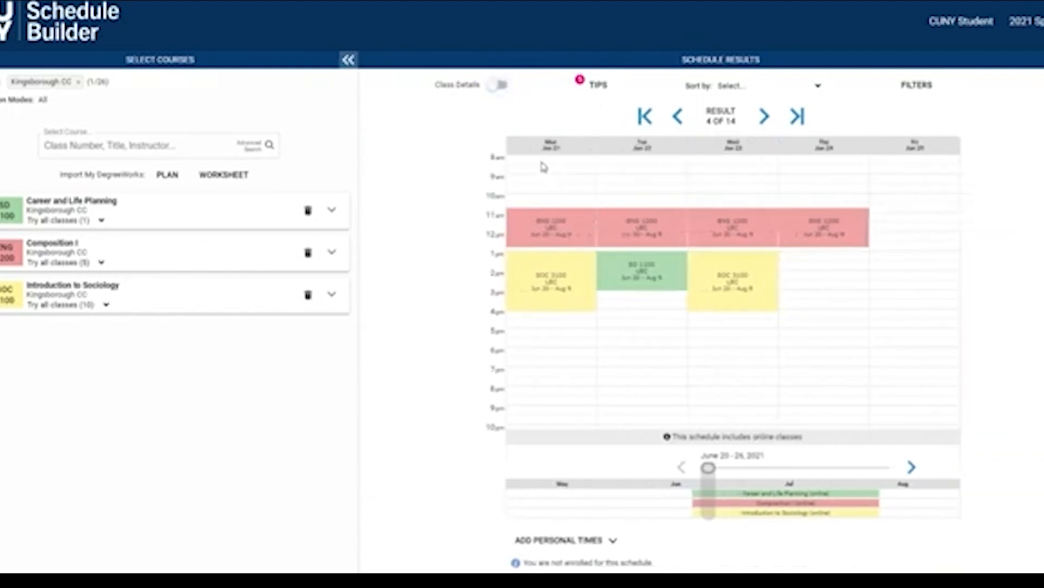
pyautogui.moveTo(516, 161); pyautogui.dragTo(903, 241)
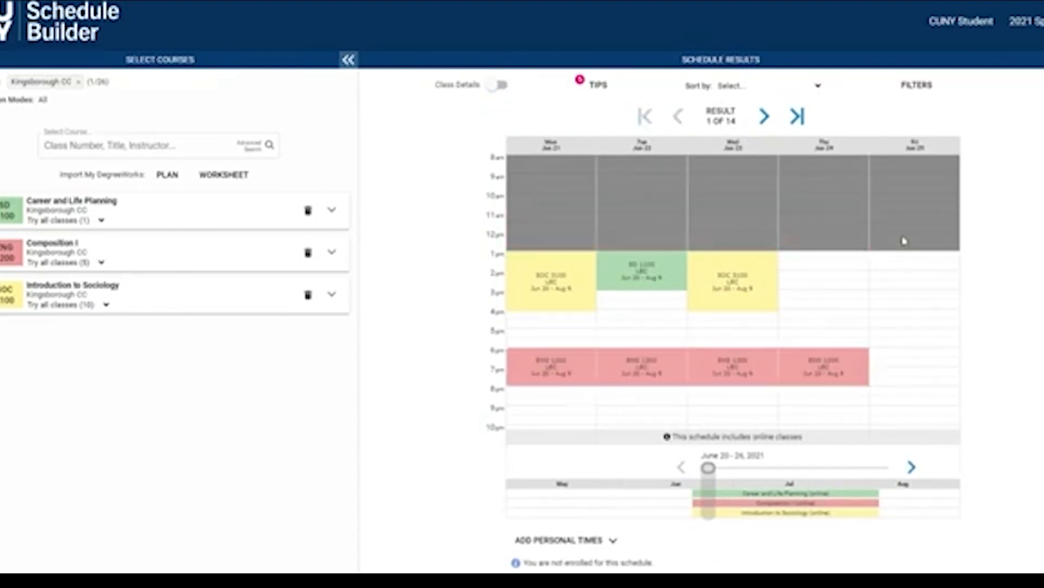
# Review the schedule filters and the available sorting options, leaving all of them as they are.
pyautogui.click(923, 85)
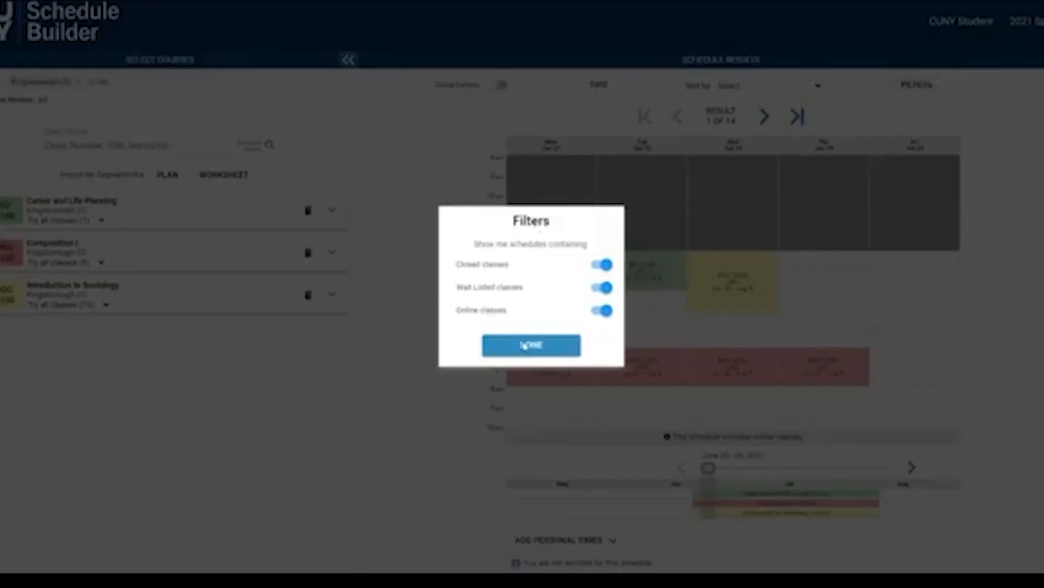
pyautogui.click(519, 346)
pyautogui.click(737, 88)
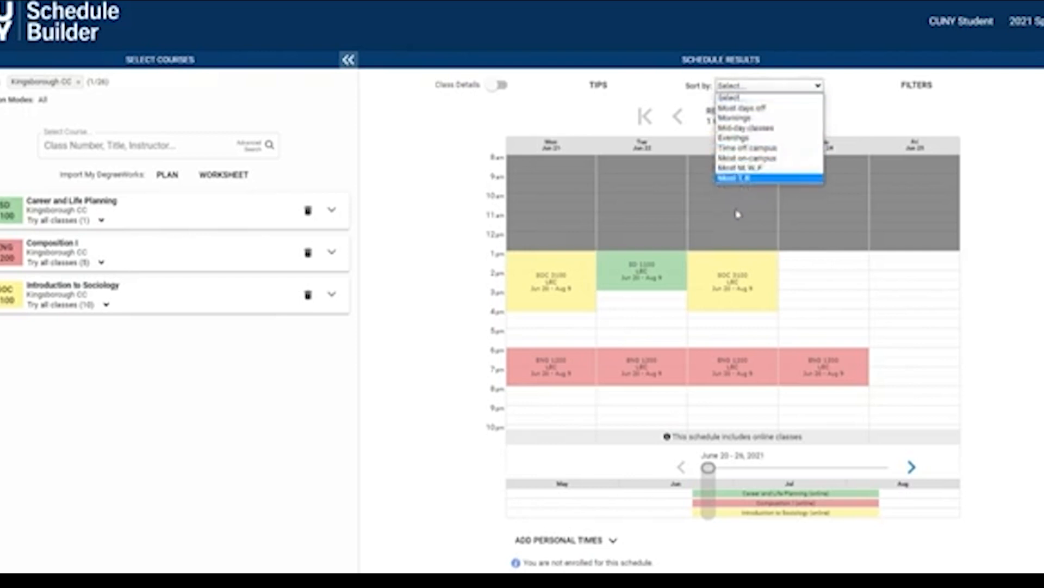
pyautogui.click(665, 93)
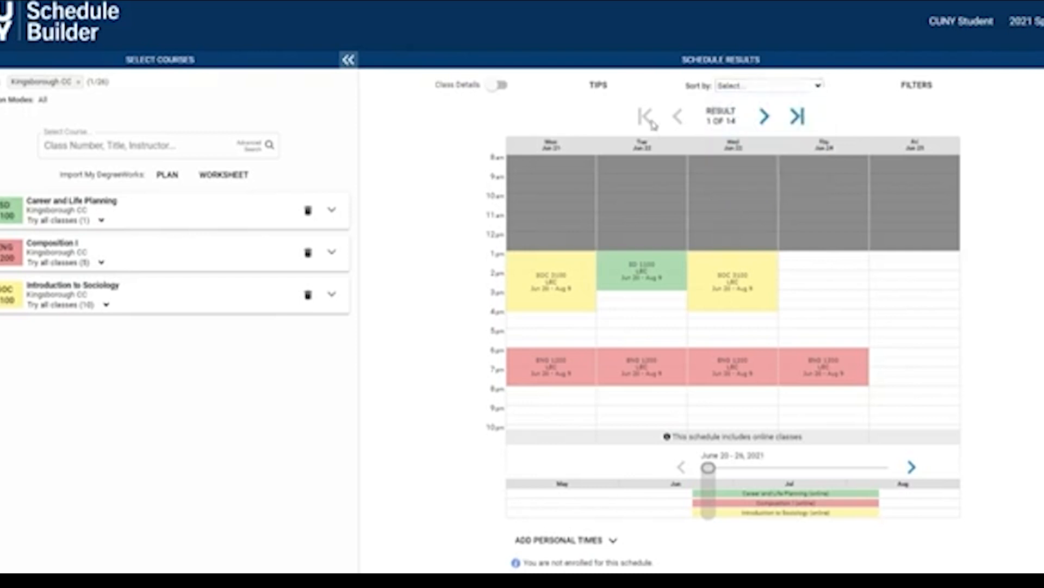
# Pin the SOC 3100 class on Monday and Wednesday afternoons and view the second schedule result.
pyautogui.click(565, 294)
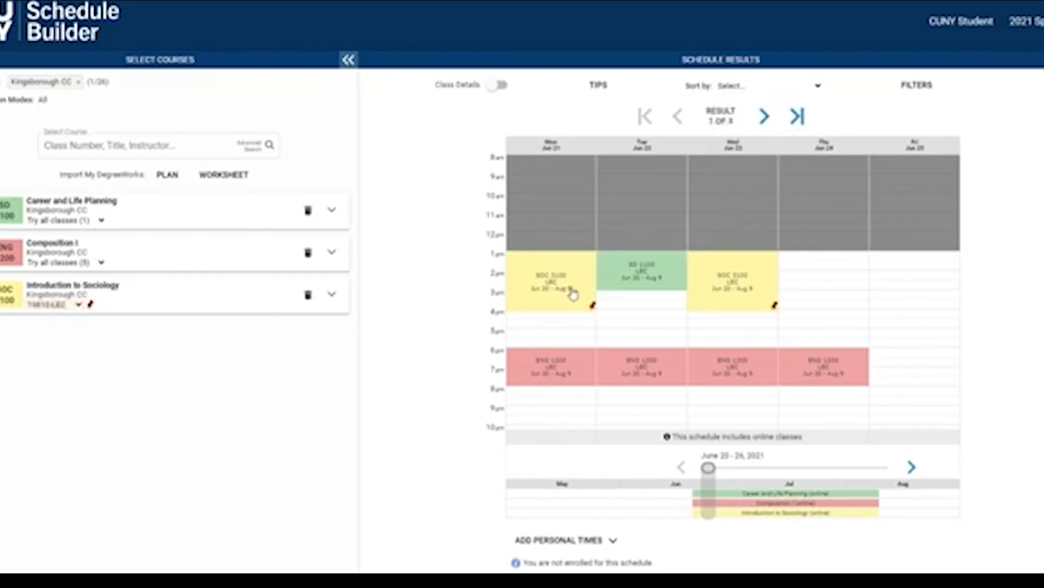
pyautogui.click(764, 117)
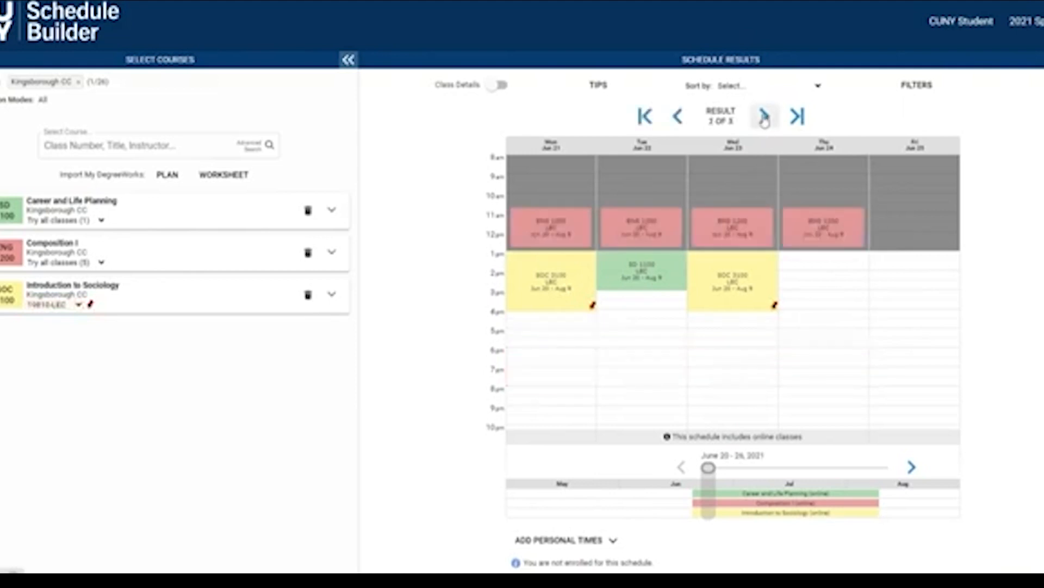
# Go to the third schedule result and start getting that schedule.
pyautogui.click(764, 117)
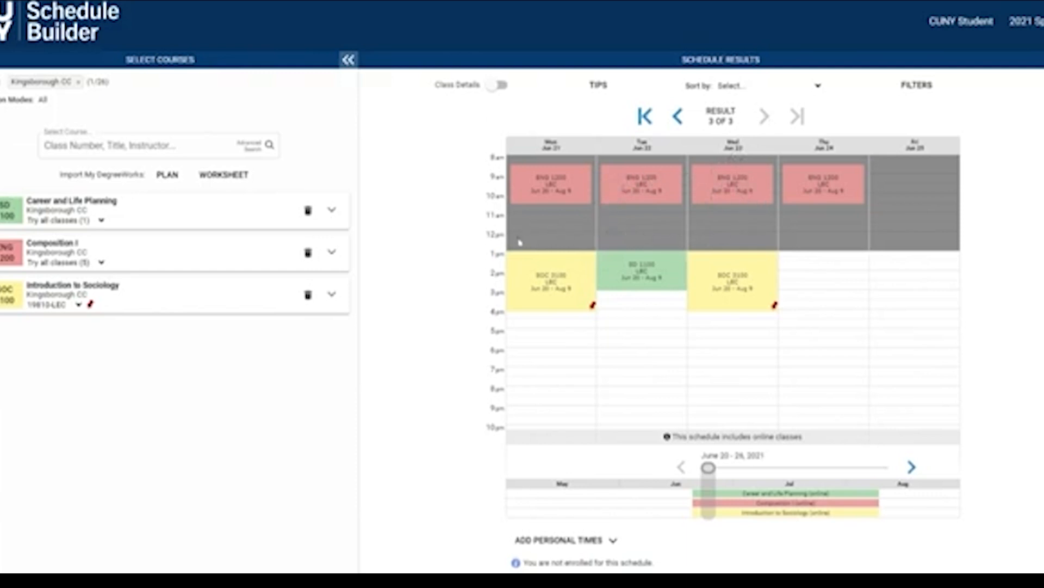
pyautogui.scroll(-1, 520, 242)
pyautogui.scroll(-1, 474, 243)
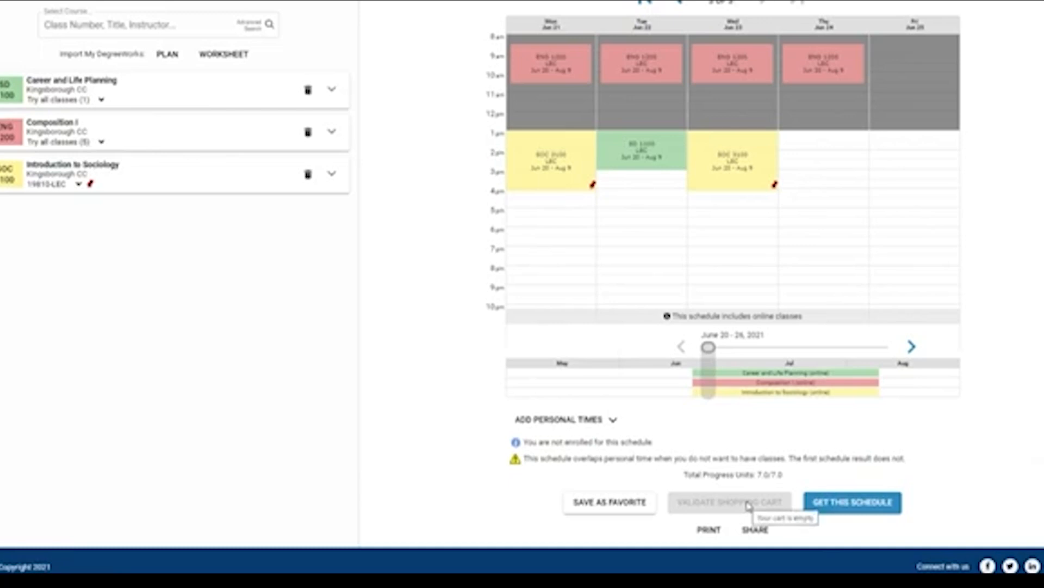
pyautogui.click(853, 503)
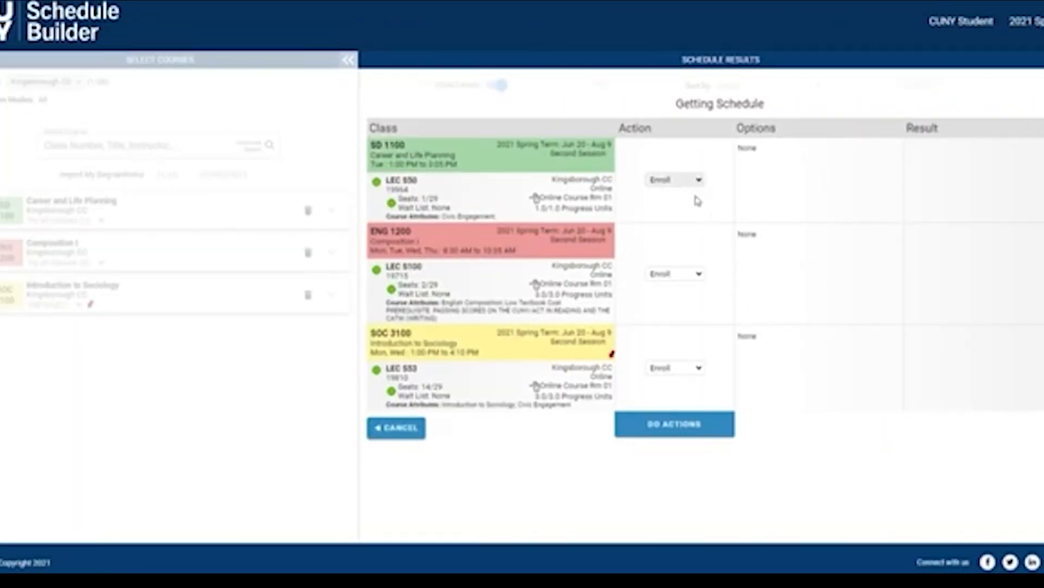
# Set SOC 3100, ENG 1200 and SD 1100 to Add to Cart, carry out the actions and return to course selection.
pyautogui.click(691, 368)
pyautogui.click(691, 380)
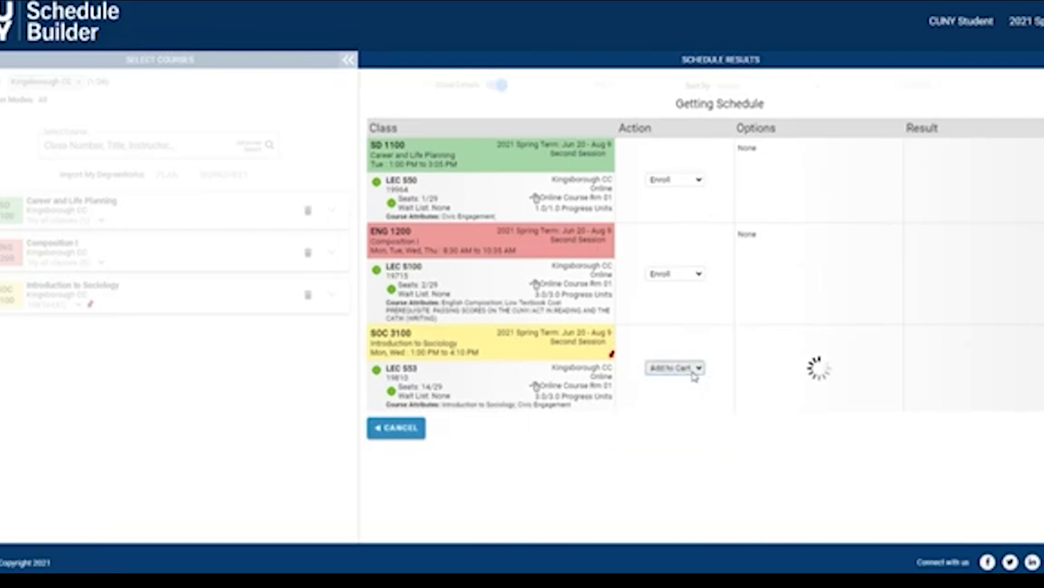
pyautogui.click(698, 273)
pyautogui.click(699, 287)
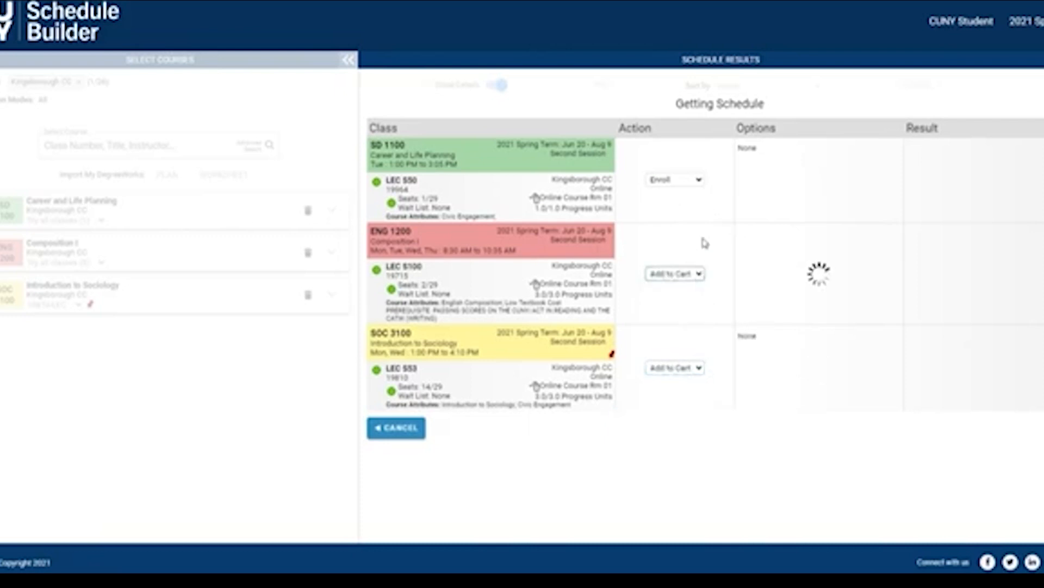
pyautogui.click(695, 181)
pyautogui.click(693, 193)
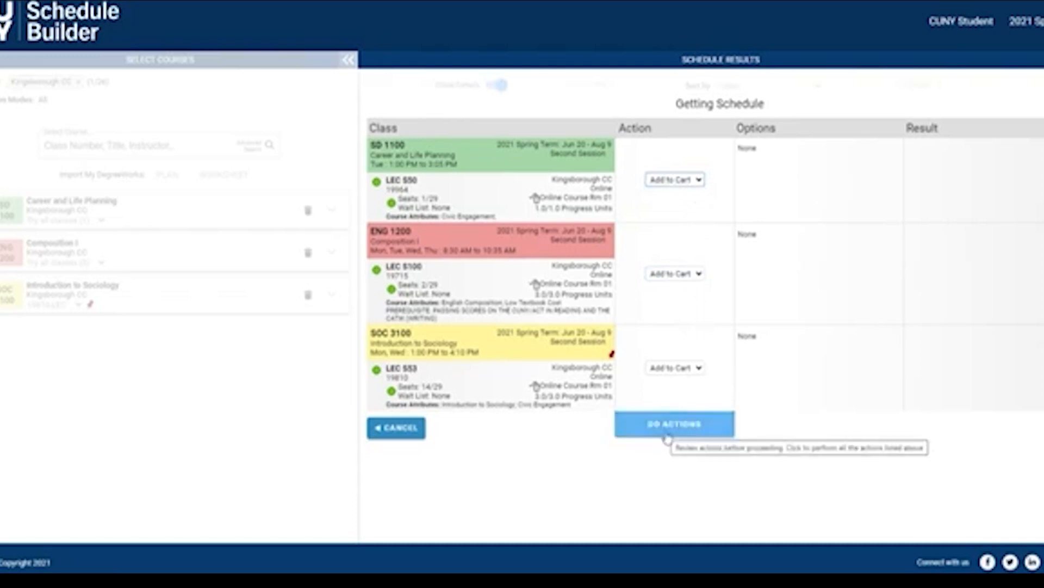
pyautogui.click(668, 435)
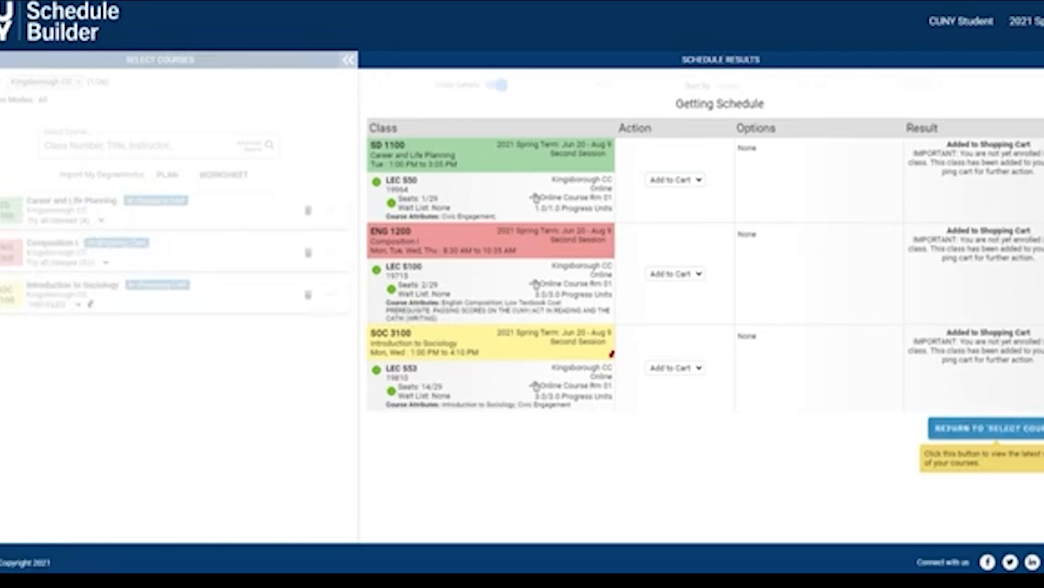
pyautogui.click(997, 429)
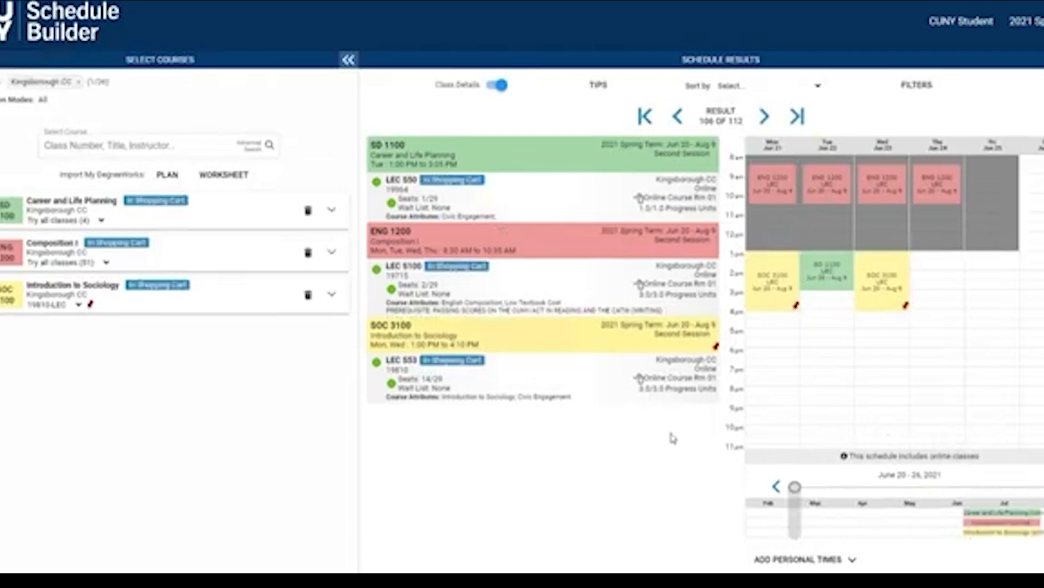
# Validate the shopping cart and go back to the schedule results.
pyautogui.scroll(-3, 671, 434)
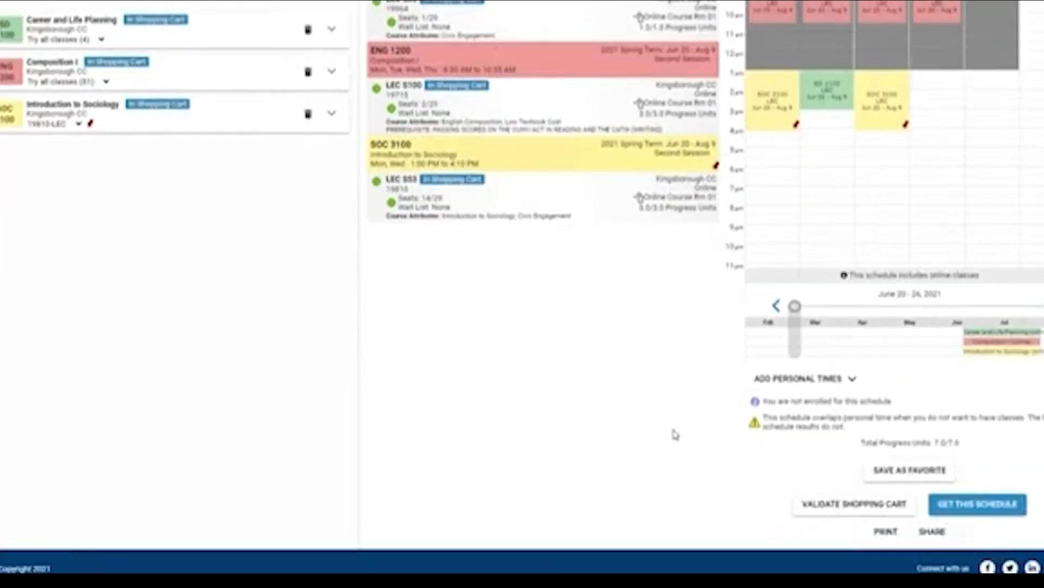
pyautogui.click(823, 504)
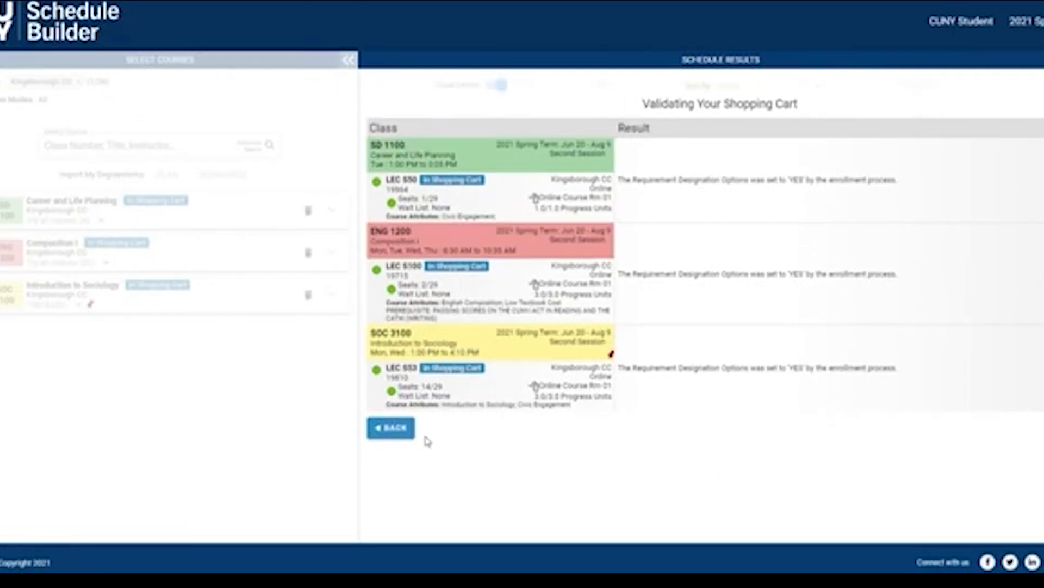
pyautogui.click(390, 431)
# Get the schedule with Checkout (Enroll) for all three cart classes, carry out the actions and return to course selection.
pyautogui.scroll(-3, 634, 456)
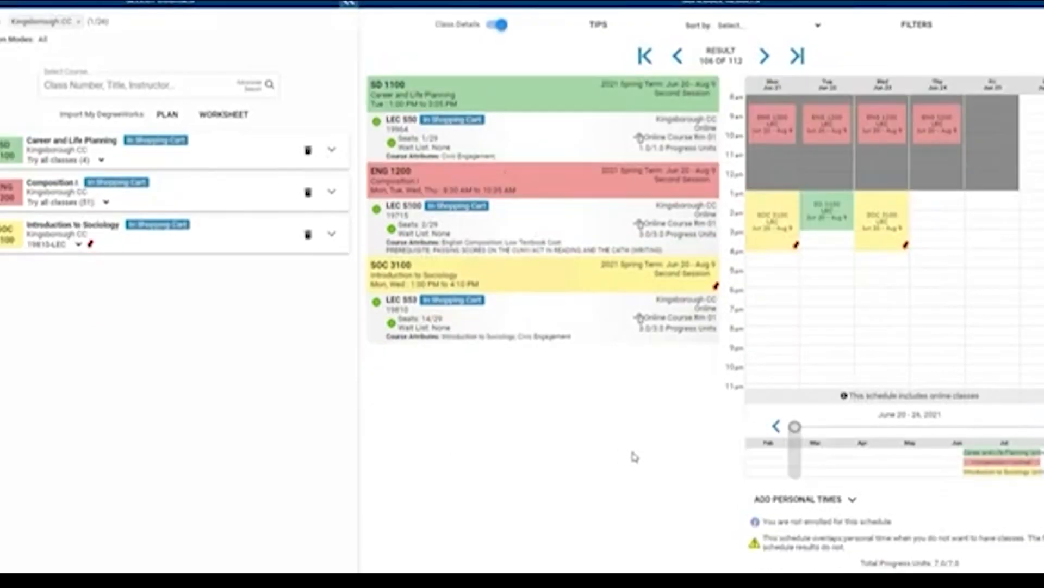
pyautogui.click(948, 510)
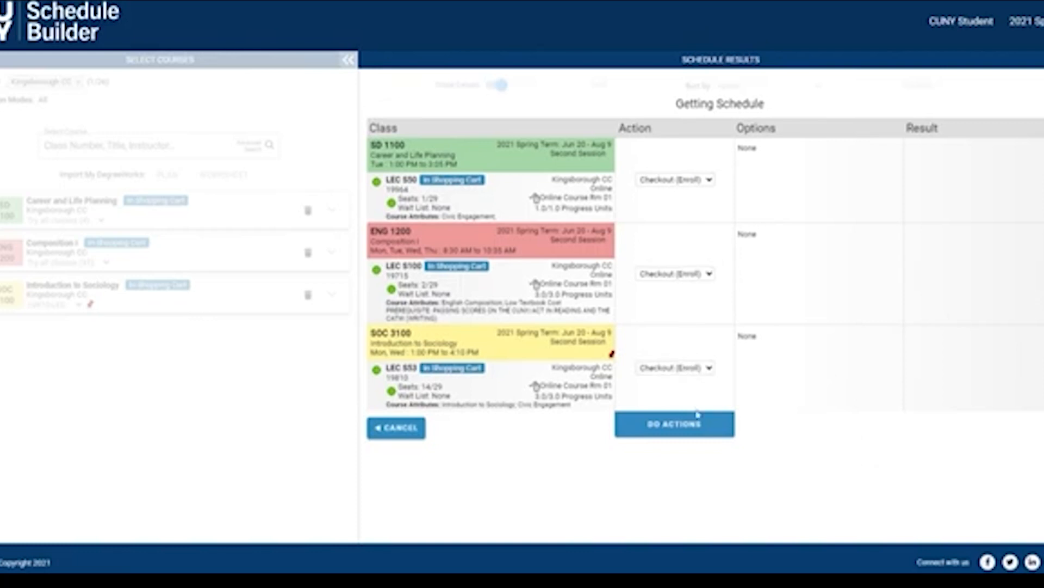
pyautogui.click(699, 435)
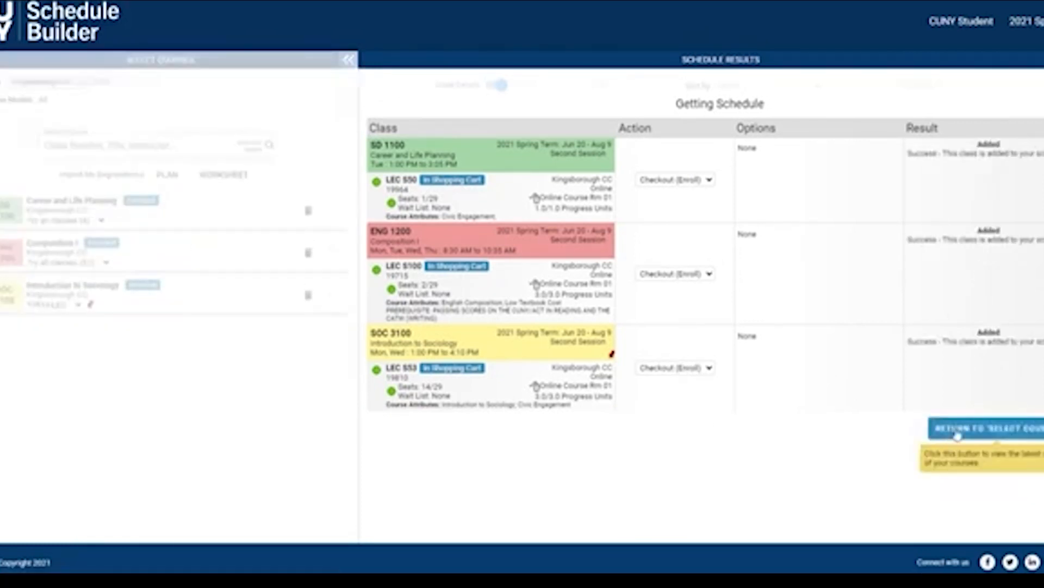
pyautogui.click(961, 431)
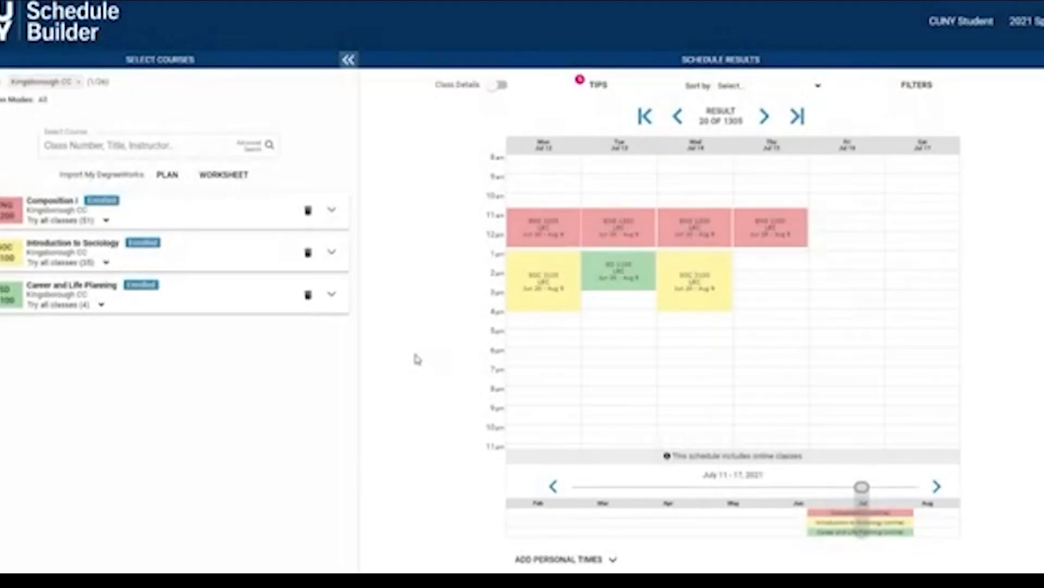
# Drop the enrolled SD 1100 Career and Life Planning course, carry out the drop and return to course selection.
pyautogui.click(308, 296)
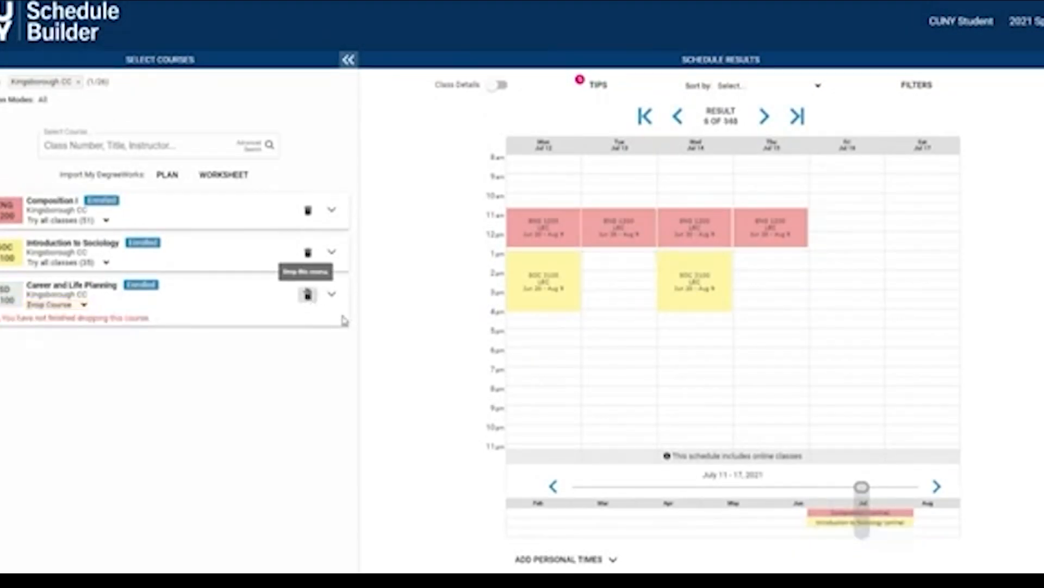
pyautogui.scroll(-2, 429, 378)
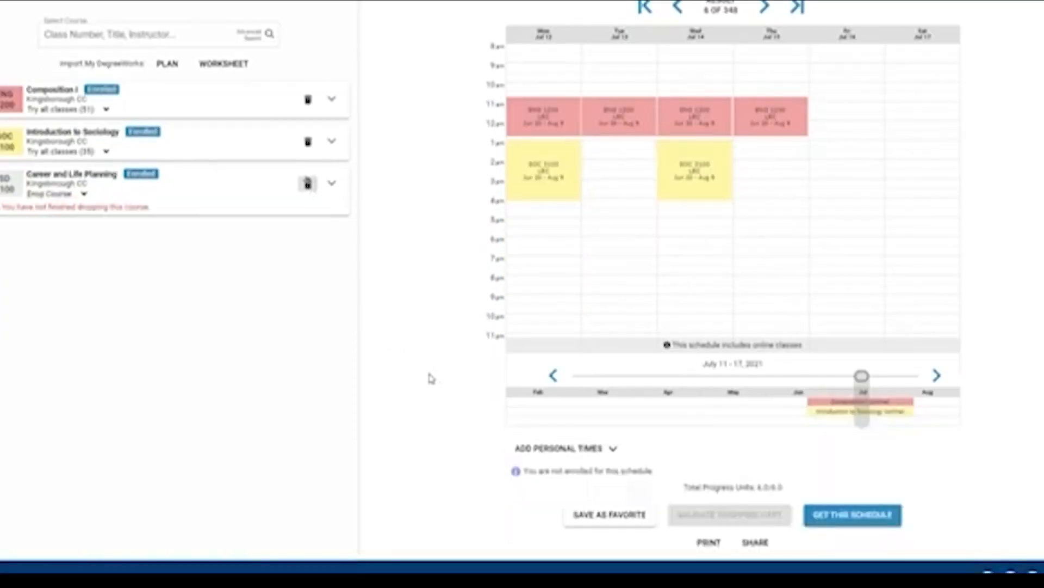
pyautogui.click(872, 524)
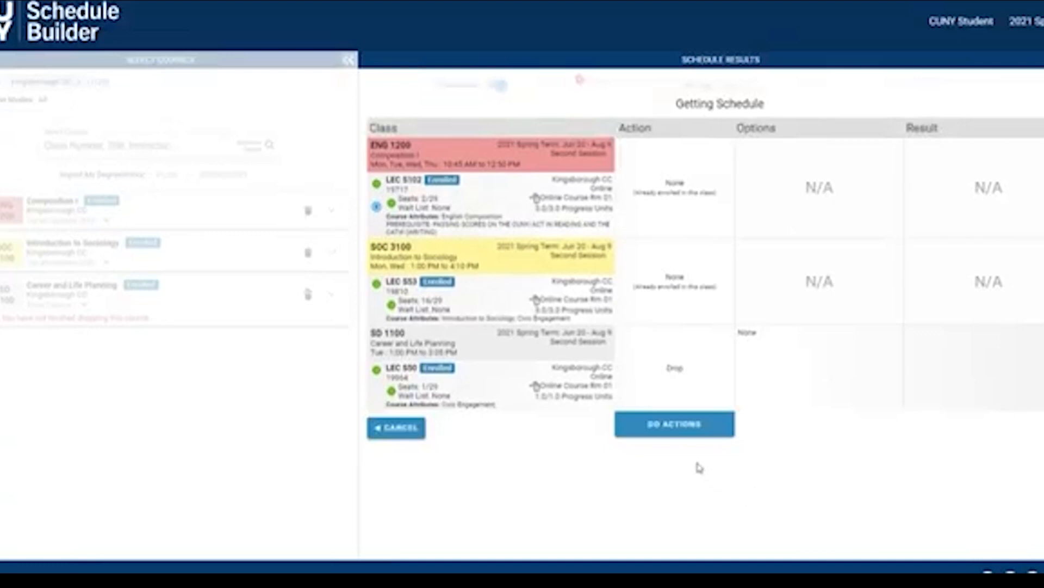
pyautogui.click(684, 429)
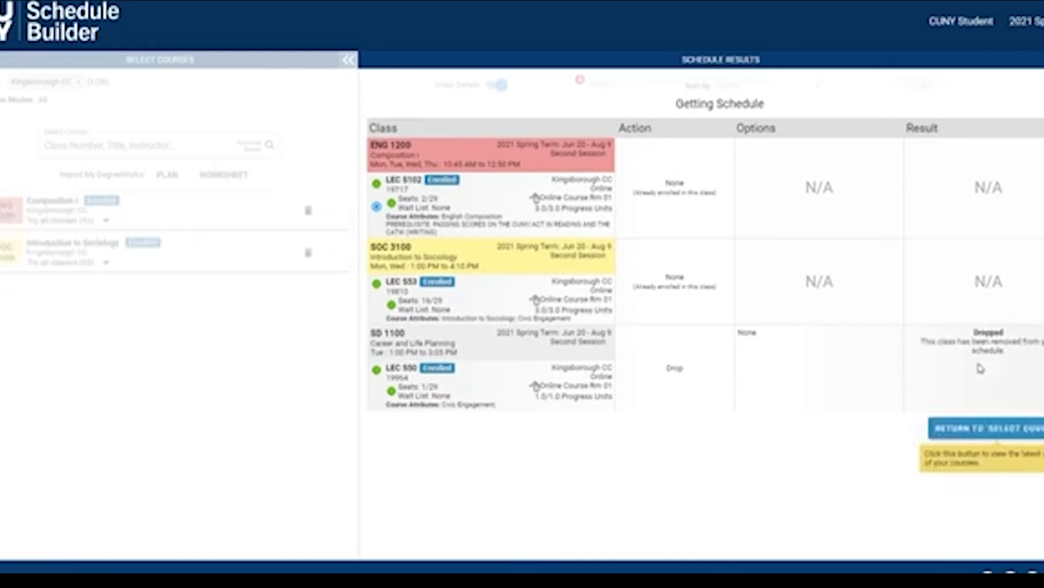
pyautogui.click(978, 432)
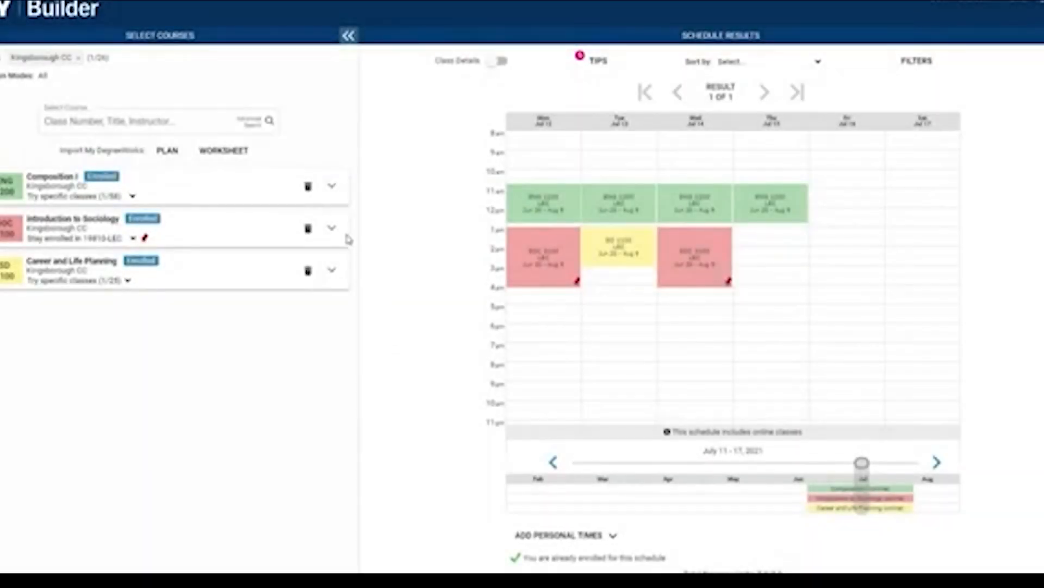
# Swap the enrolled ENG 1200 Composition I class 19717-LEC for 19716-LEC and carry out the schedule change.
pyautogui.click(330, 191)
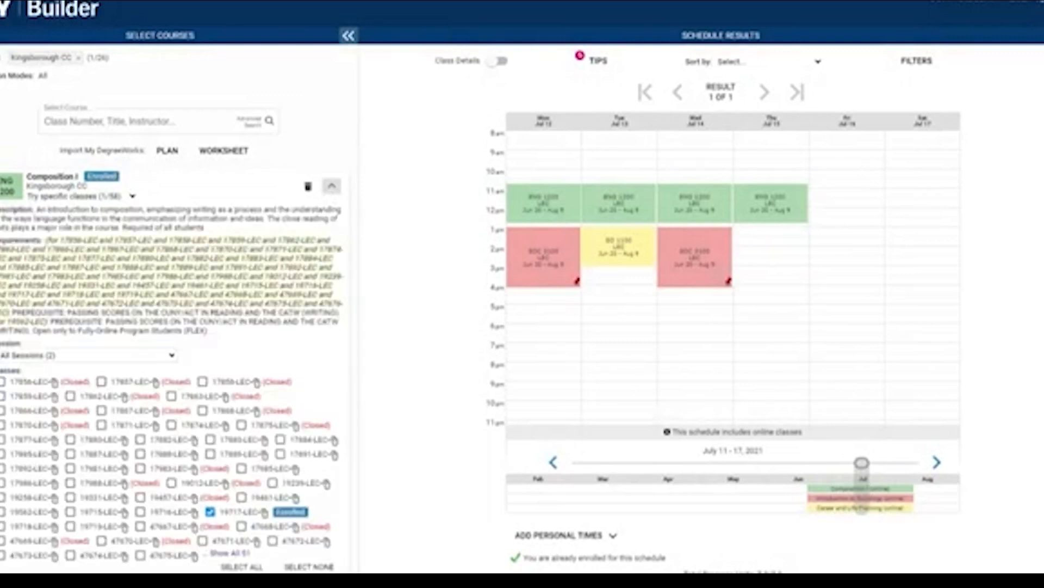
pyautogui.scroll(-1, 304, 297)
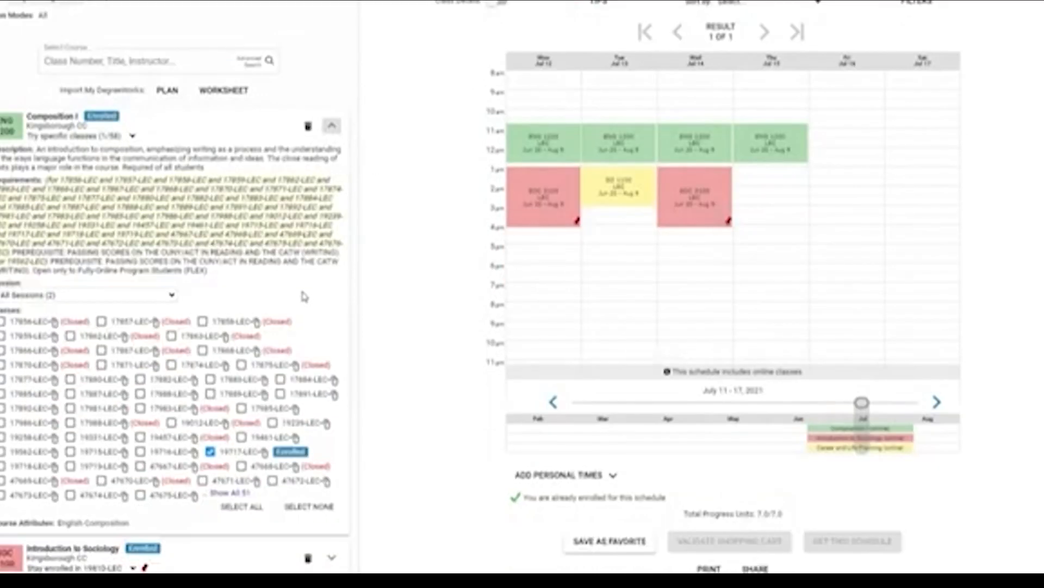
pyautogui.click(141, 452)
pyautogui.click(210, 452)
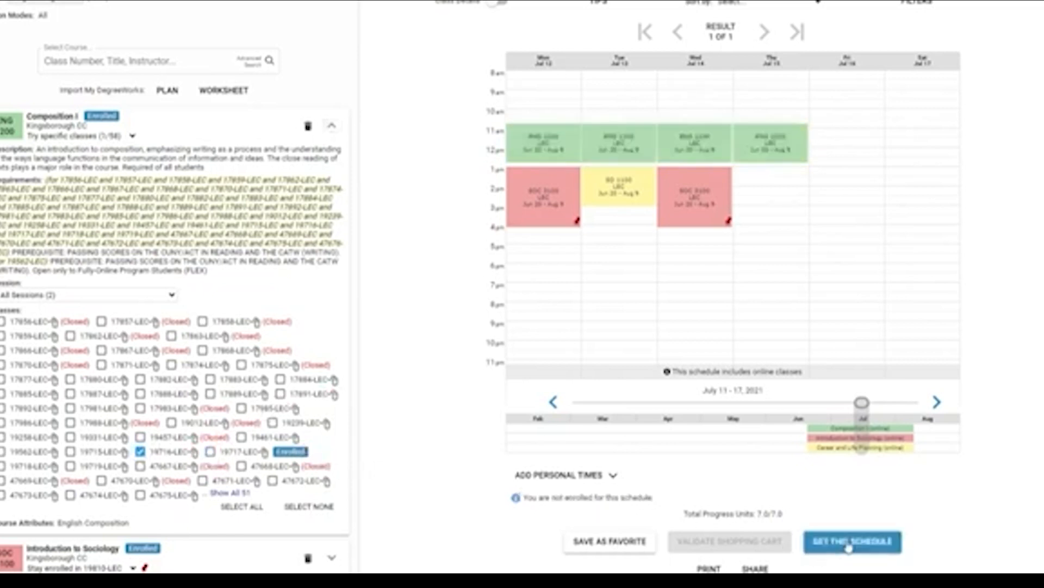
pyautogui.click(849, 544)
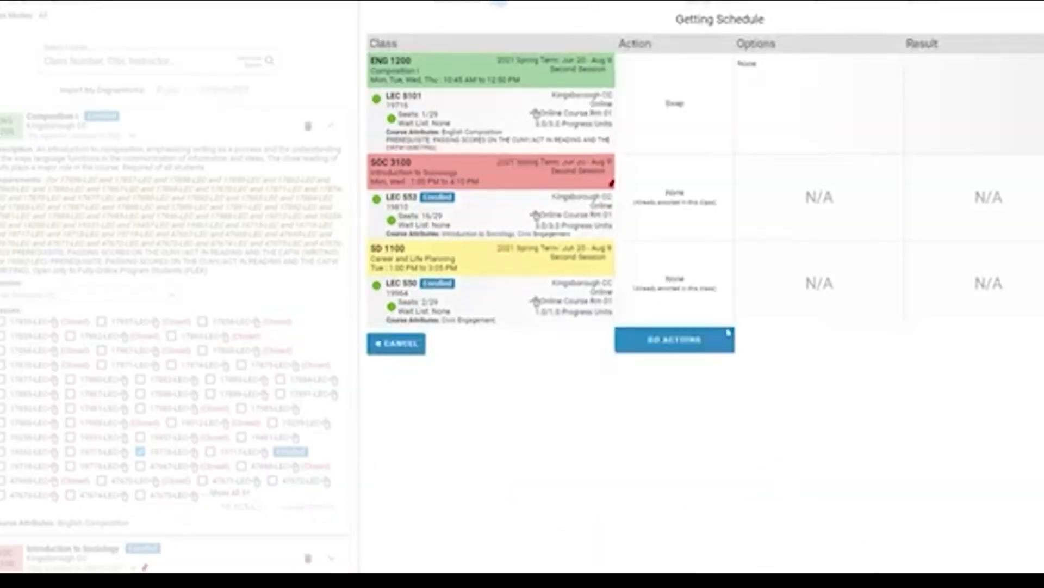
pyautogui.click(687, 338)
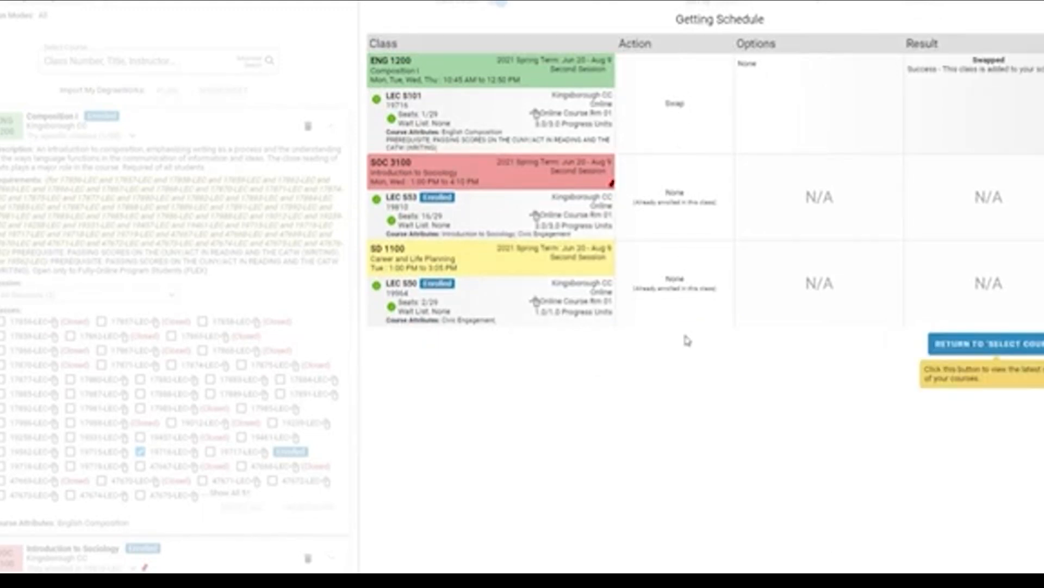